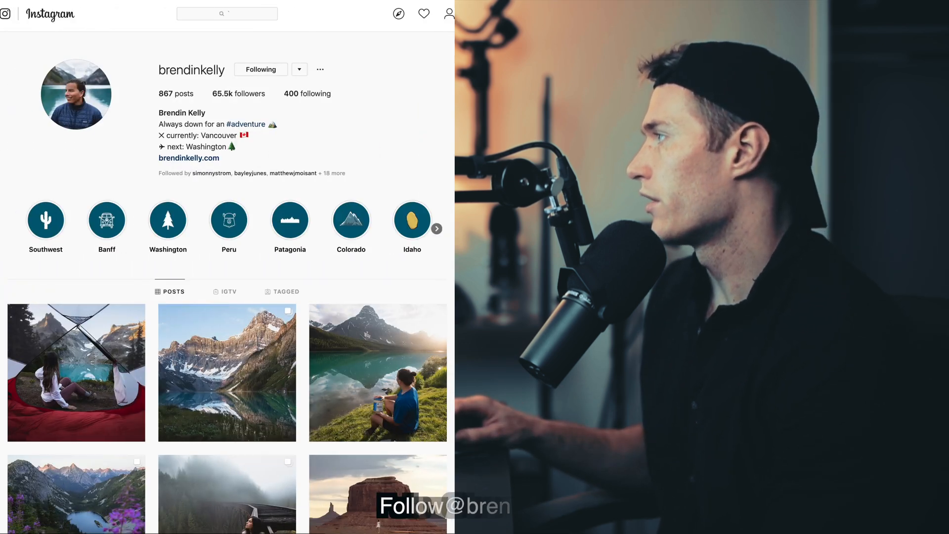
pyautogui.scroll(-3, 250, 62)
pyautogui.scroll(3, 250, 62)
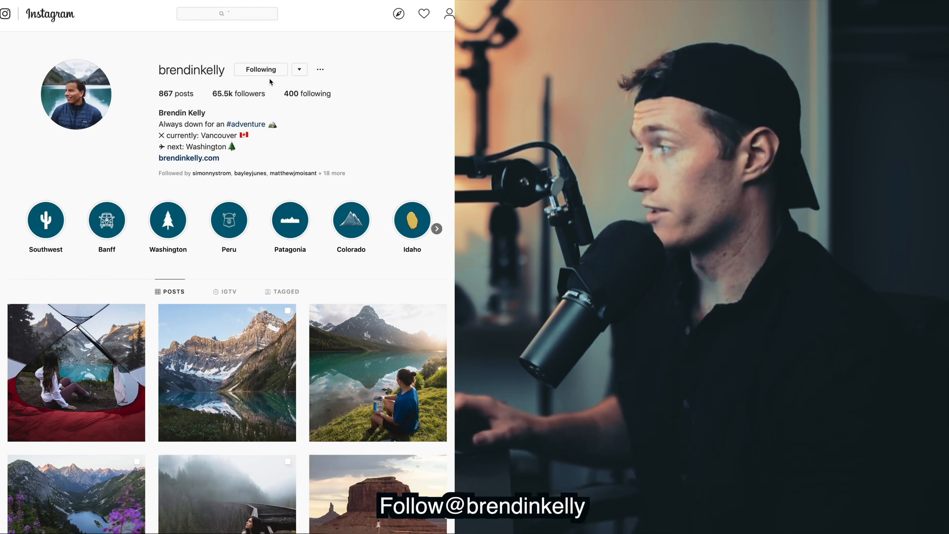
pyautogui.scroll(-12, 317, 393)
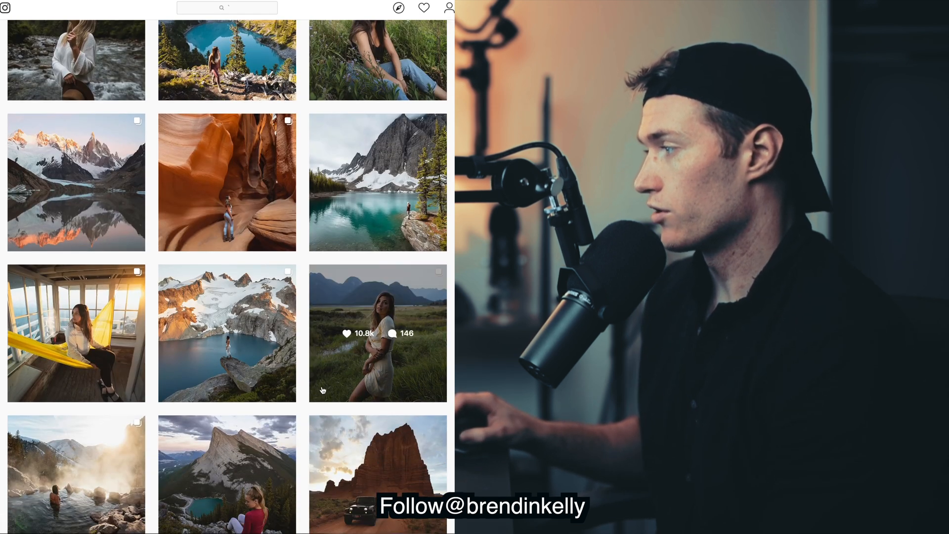
pyautogui.click(317, 392)
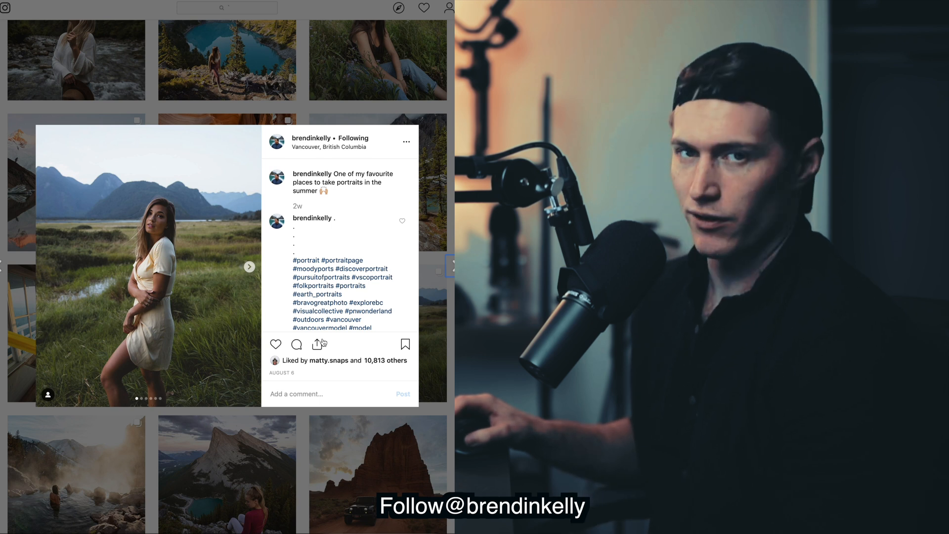
pyautogui.click(435, 222)
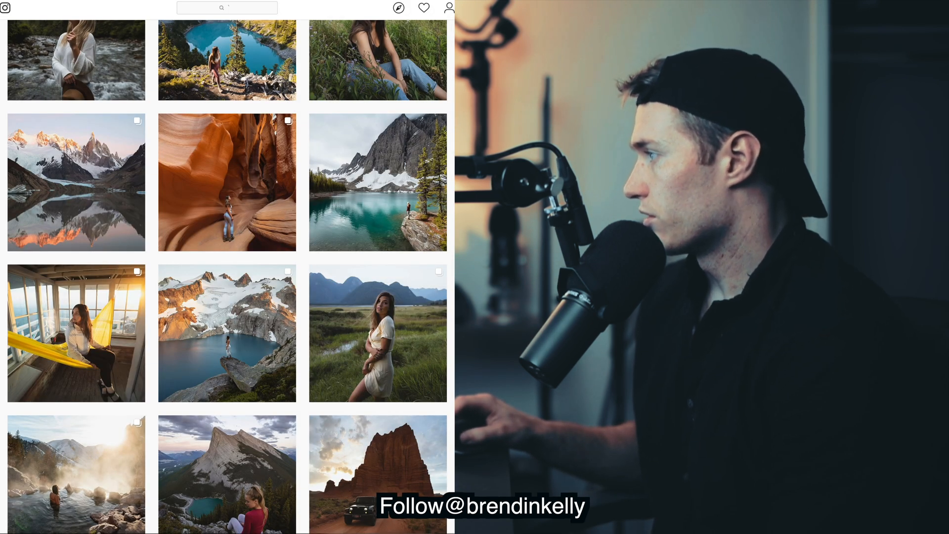
pyautogui.scroll(2, 228, 277)
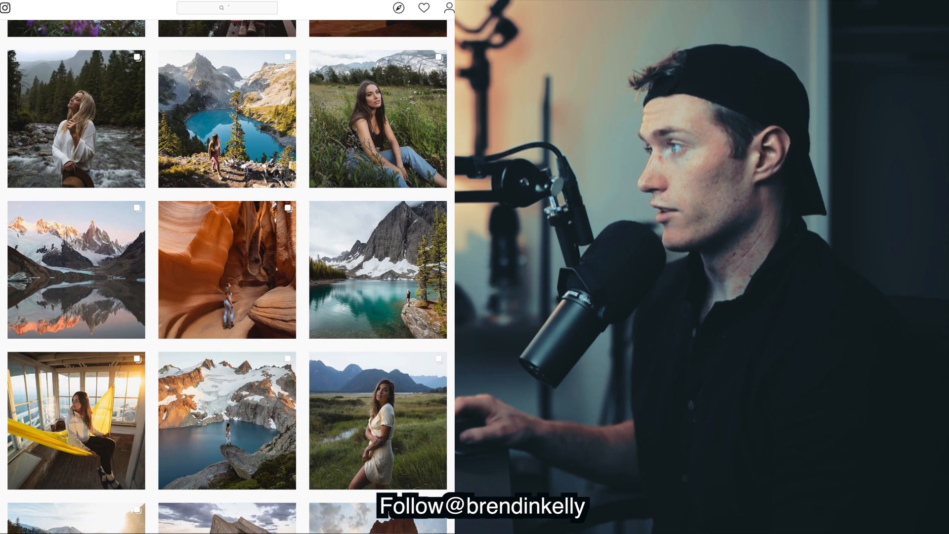
pyautogui.scroll(3, 228, 277)
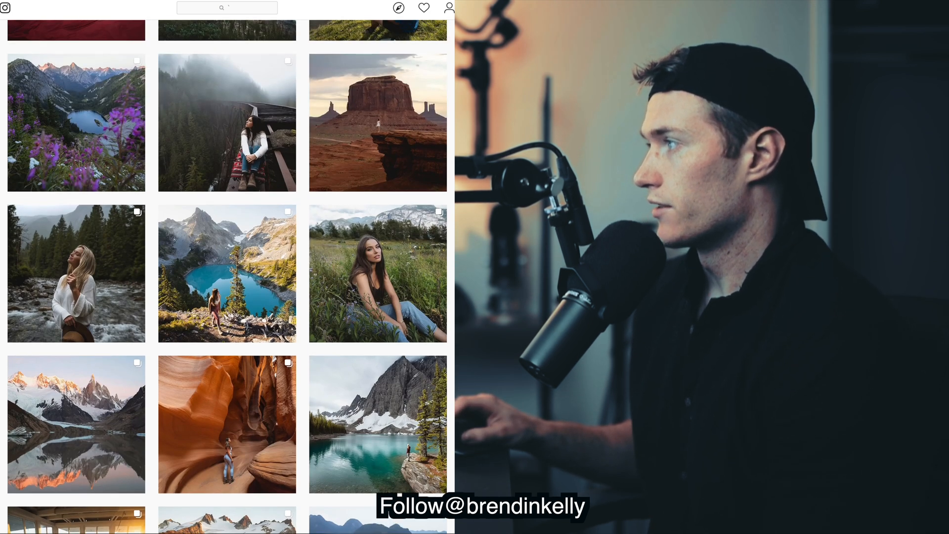
pyautogui.scroll(5, 227, 277)
pyautogui.scroll(-2, 228, 277)
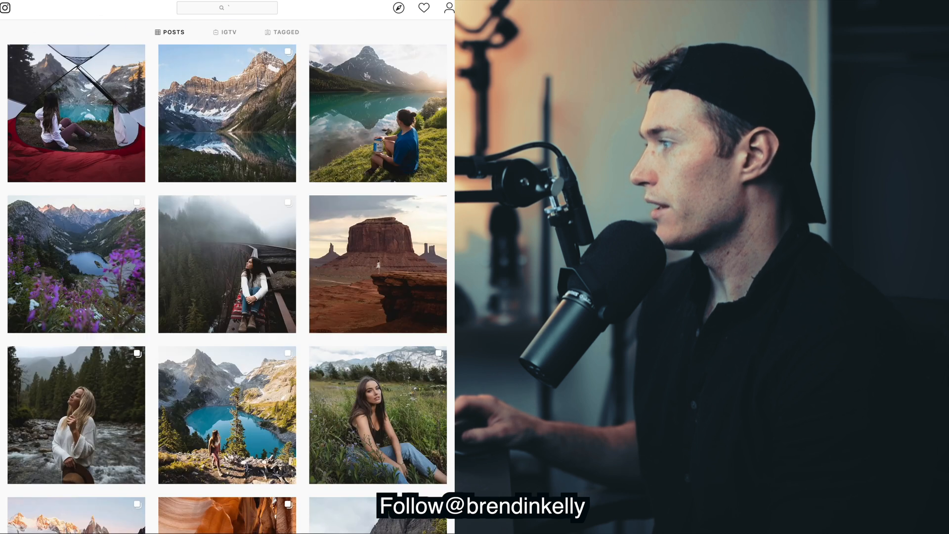
pyautogui.click(230, 255)
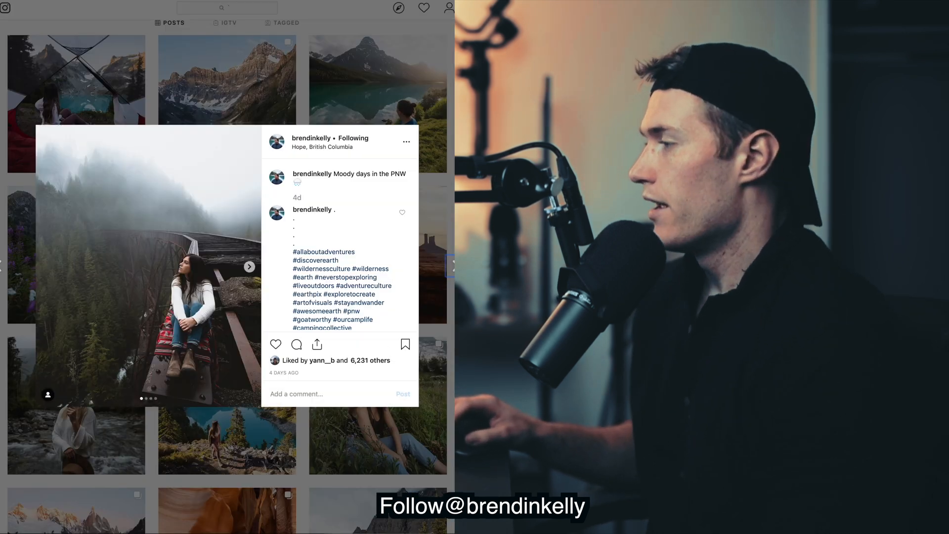
pyautogui.press('Escape')
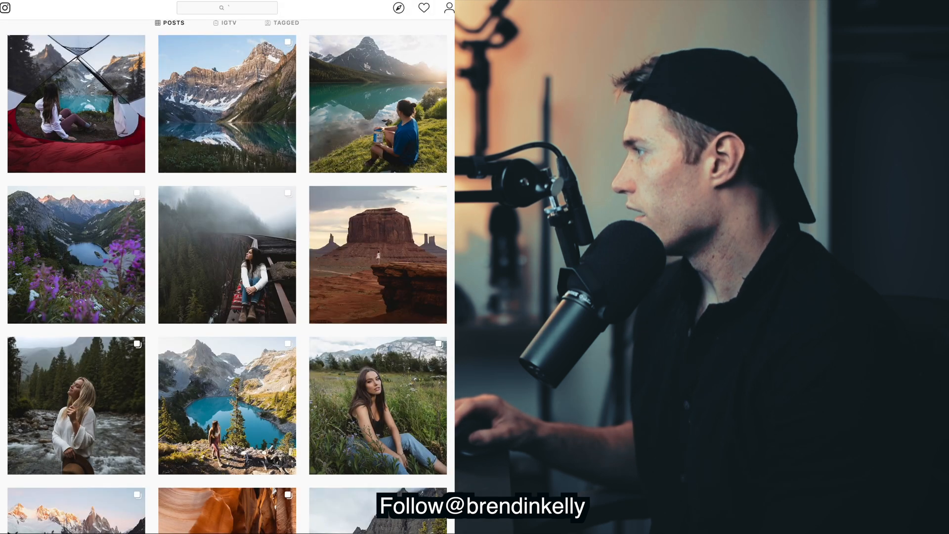
pyautogui.scroll(-3, 227, 277)
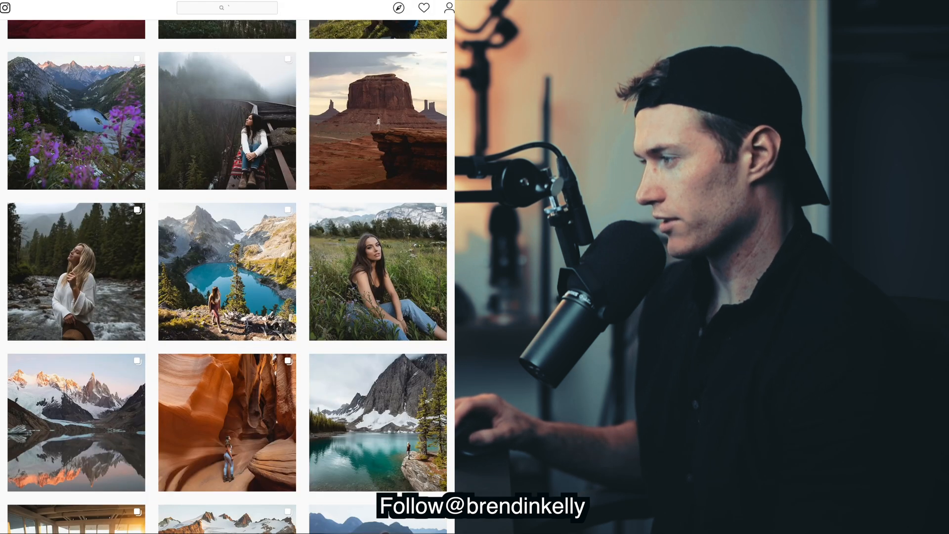
pyautogui.scroll(-2, 228, 277)
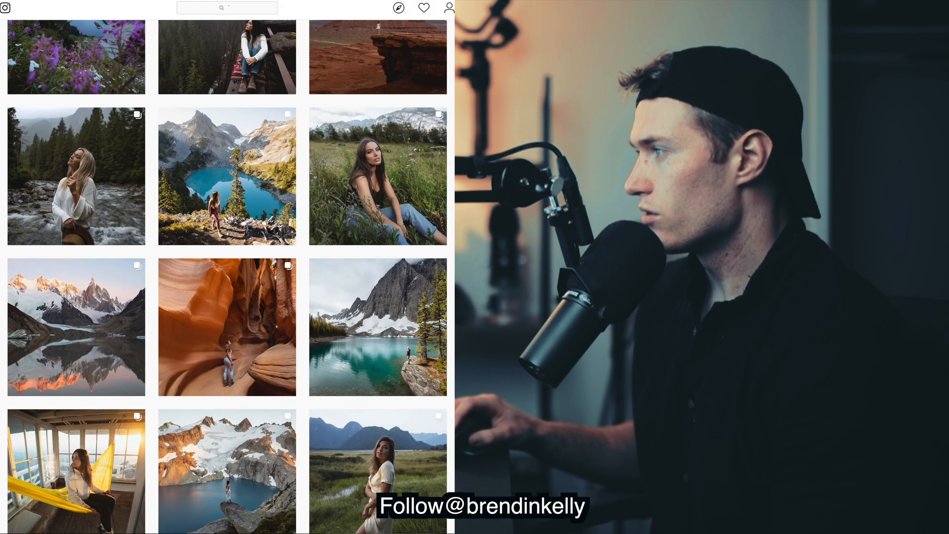
pyautogui.scroll(-3, 228, 277)
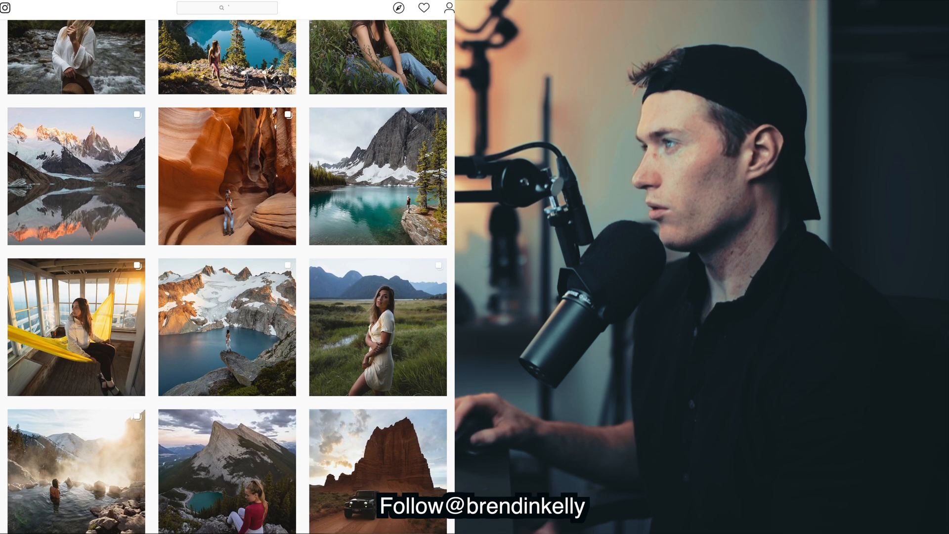
pyautogui.scroll(2, 228, 277)
pyautogui.click(76, 117)
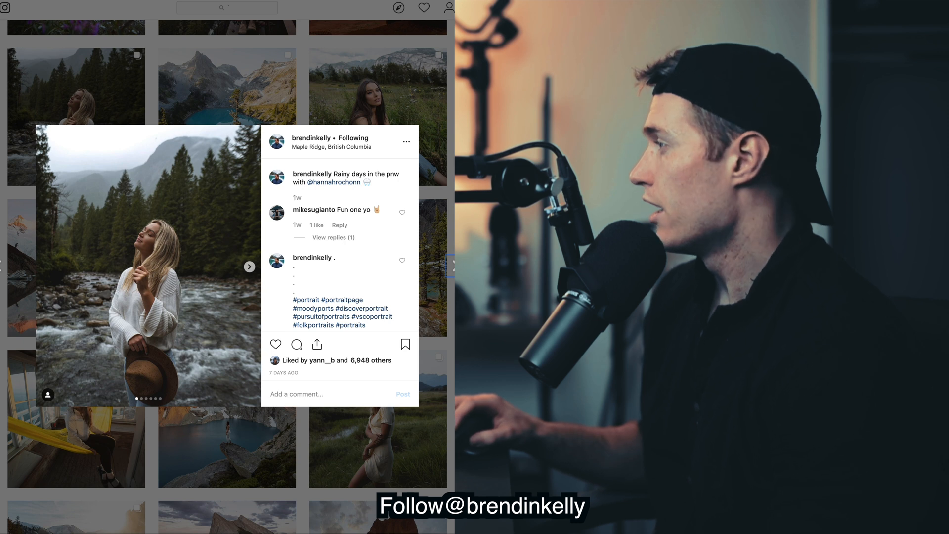
pyautogui.press('Escape')
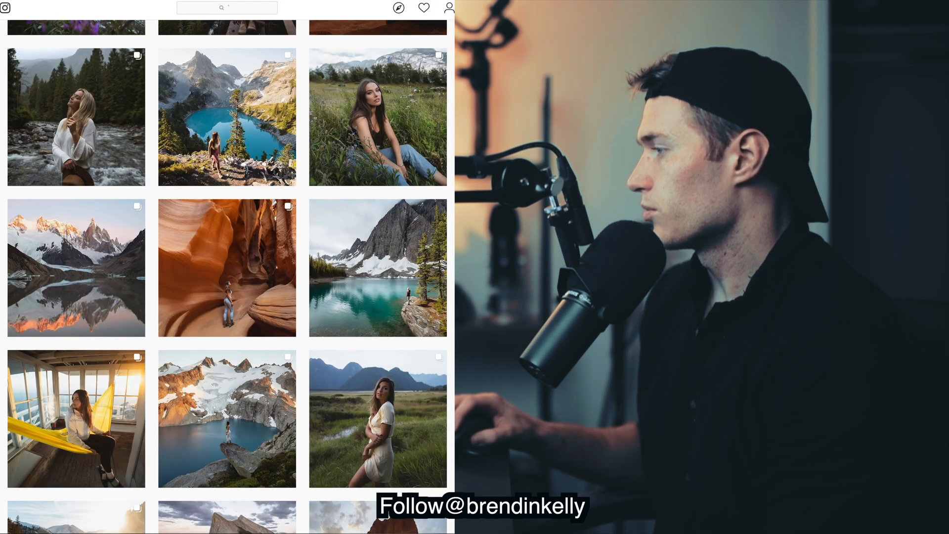
pyautogui.scroll(-10, 228, 277)
pyautogui.scroll(15, 227, 277)
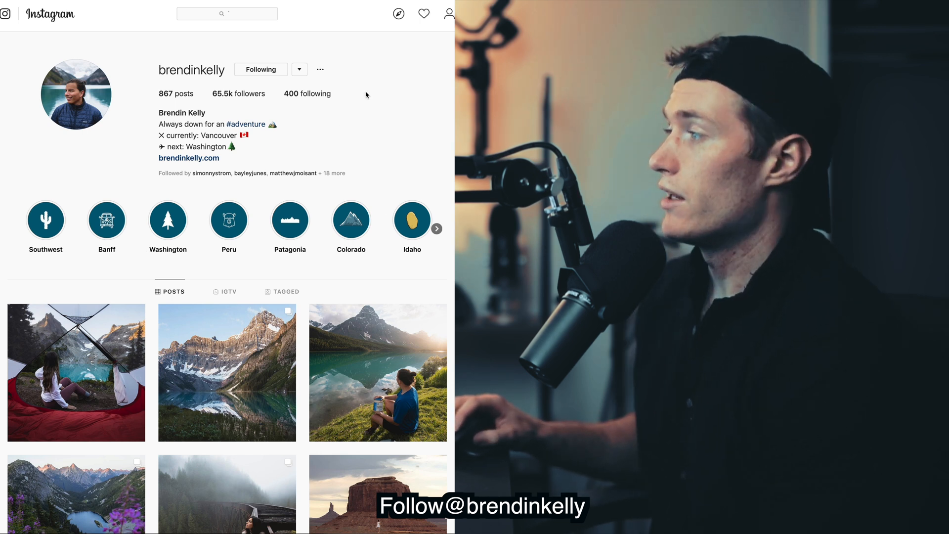
pyautogui.click(185, 158)
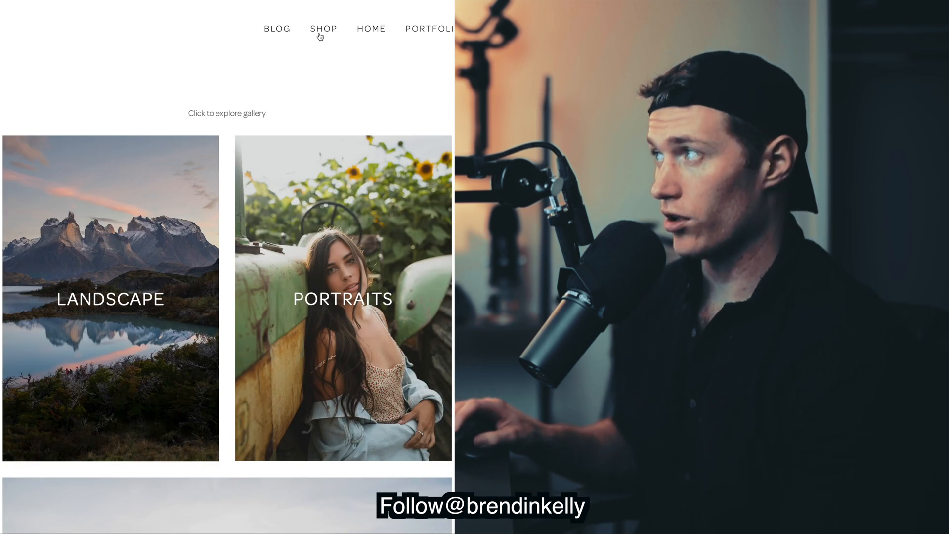
pyautogui.click(319, 29)
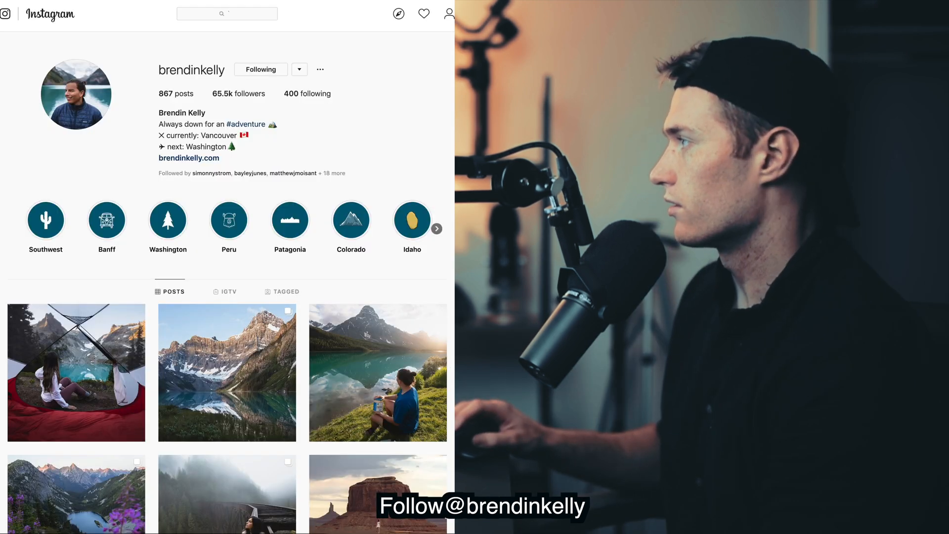
# Scroll the profile grid and open the post of the woman in the cream dress
pyautogui.scroll(-15, 227, 277)
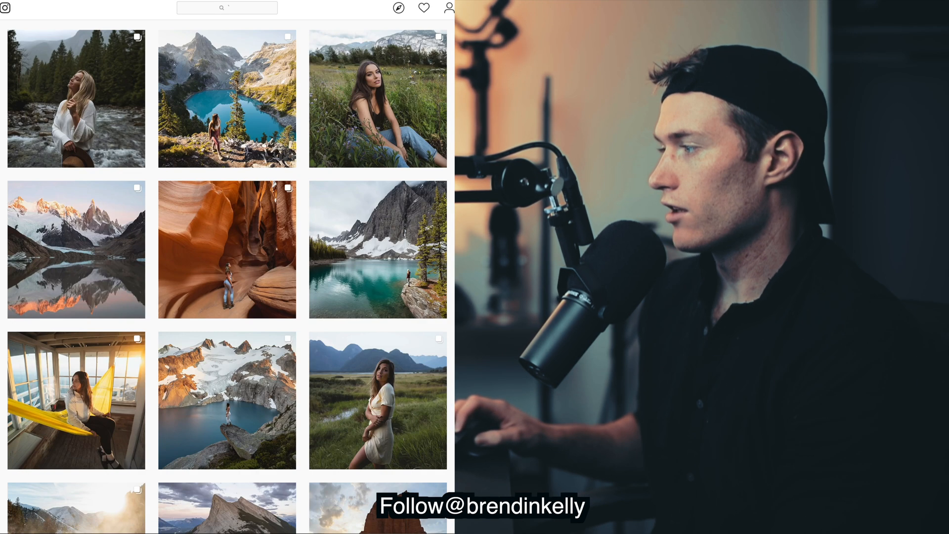
pyautogui.scroll(-10, 228, 277)
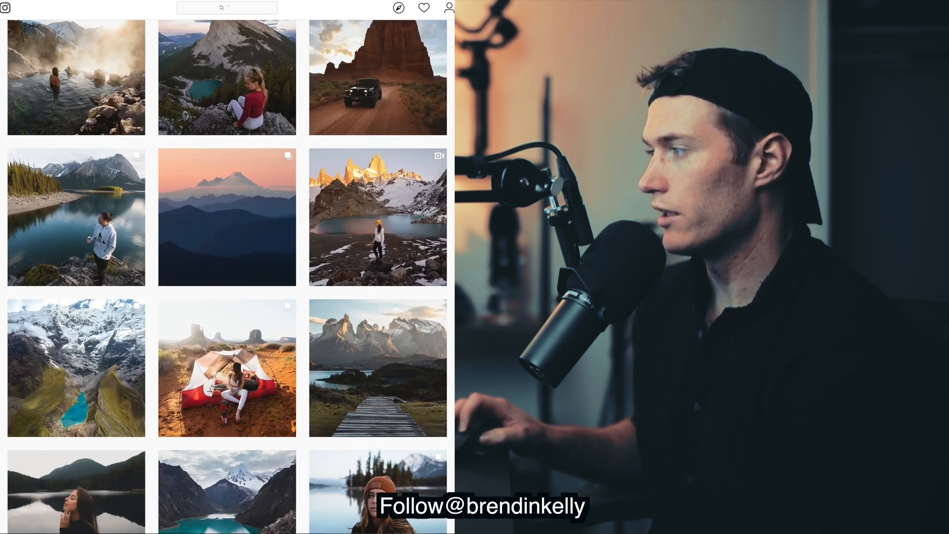
pyautogui.scroll(-3, 228, 277)
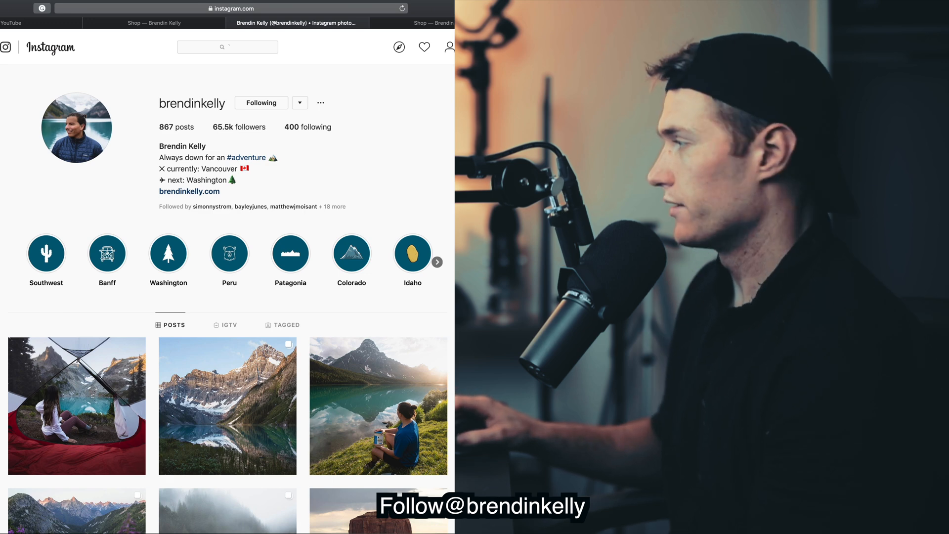
pyautogui.scroll(-12, 419, 279)
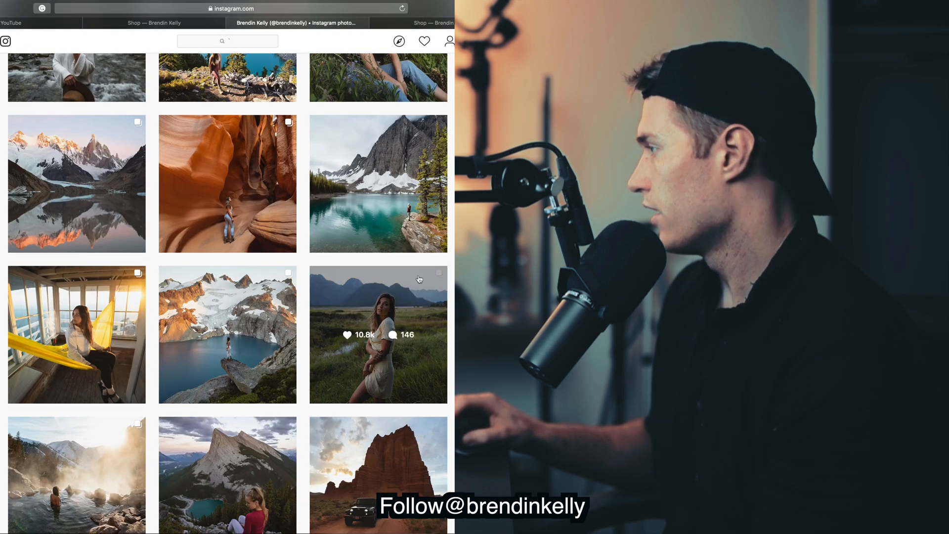
pyautogui.click(420, 279)
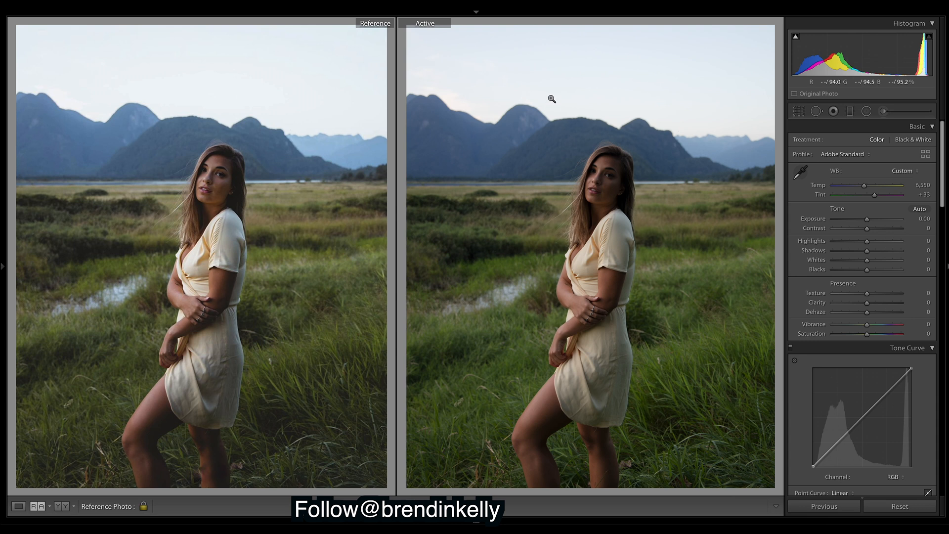
# Crop the woman-in-field photo, then return to the reference-versus-active comparison view
pyautogui.click(799, 113)
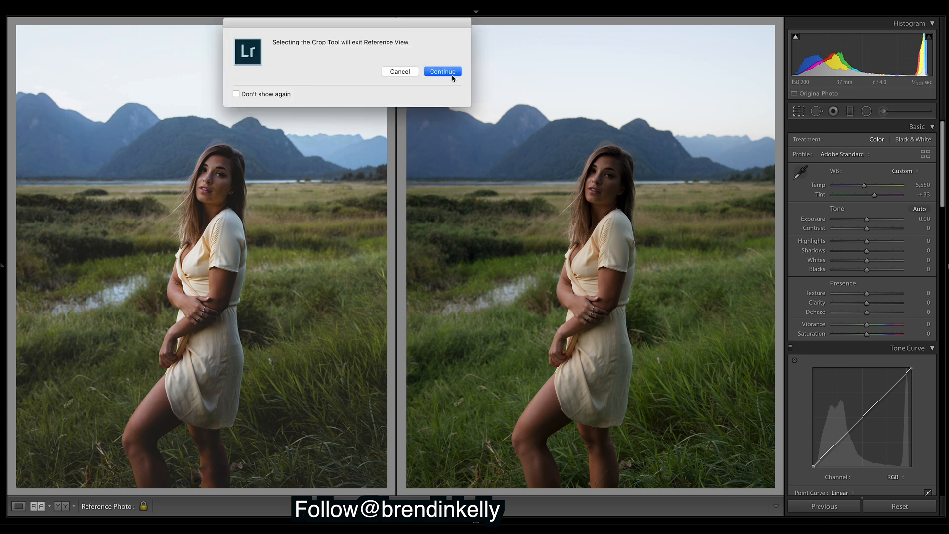
pyautogui.click(452, 72)
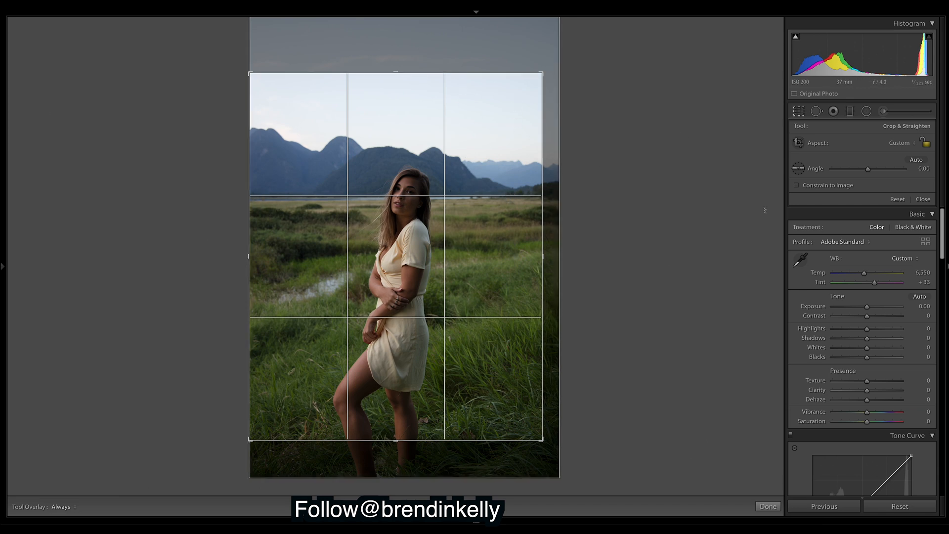
pyautogui.click(767, 507)
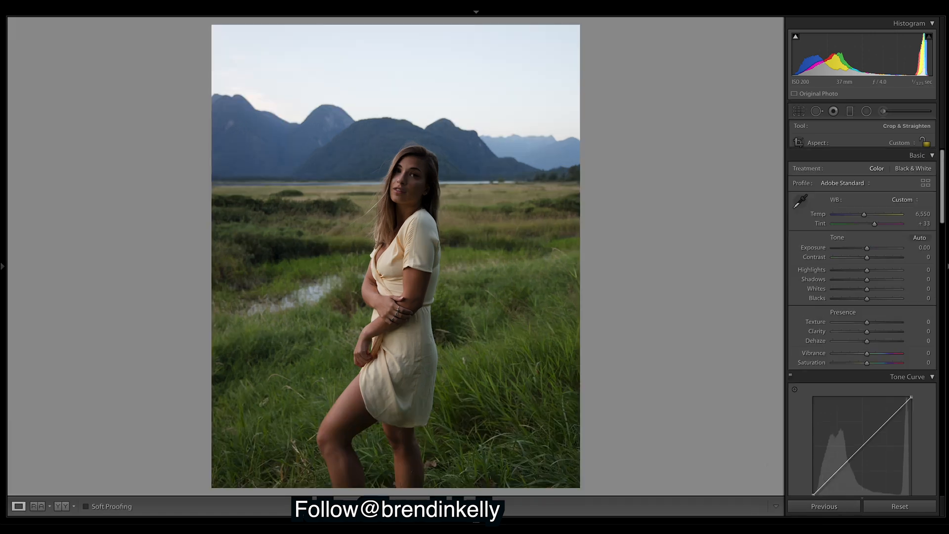
pyautogui.click(38, 506)
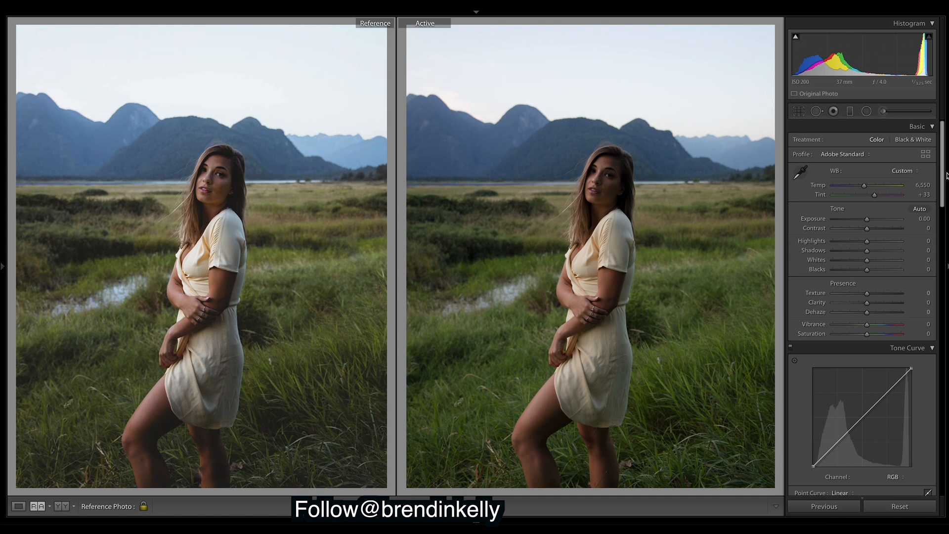
# Enable Remove Chromatic Aberration and Canon RF 24-105mm profile corrections in Lens Corrections
pyautogui.moveTo(944, 175)
pyautogui.mouseDown()
pyautogui.moveTo(943, 206)
pyautogui.moveTo(947, 191)
pyautogui.mouseUp()
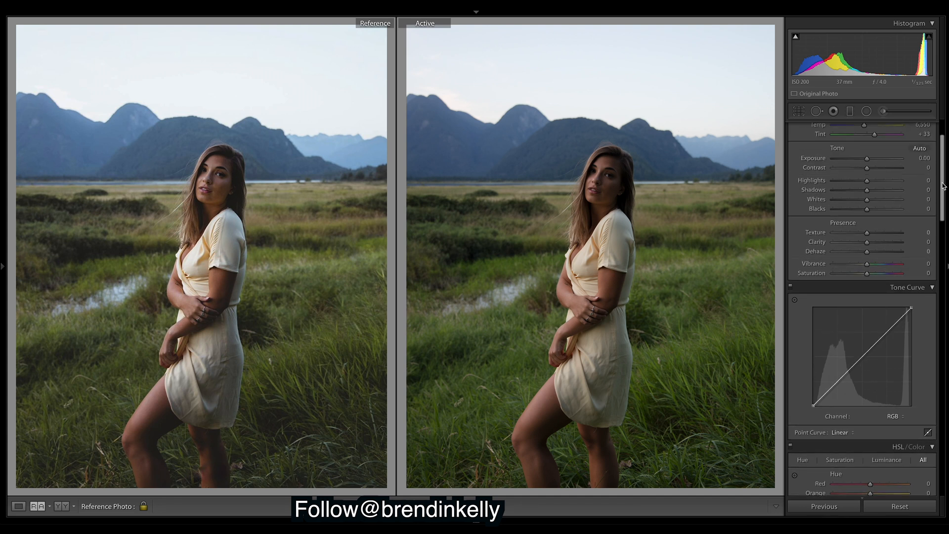
pyautogui.scroll(-15, 938, 193)
pyautogui.click(796, 257)
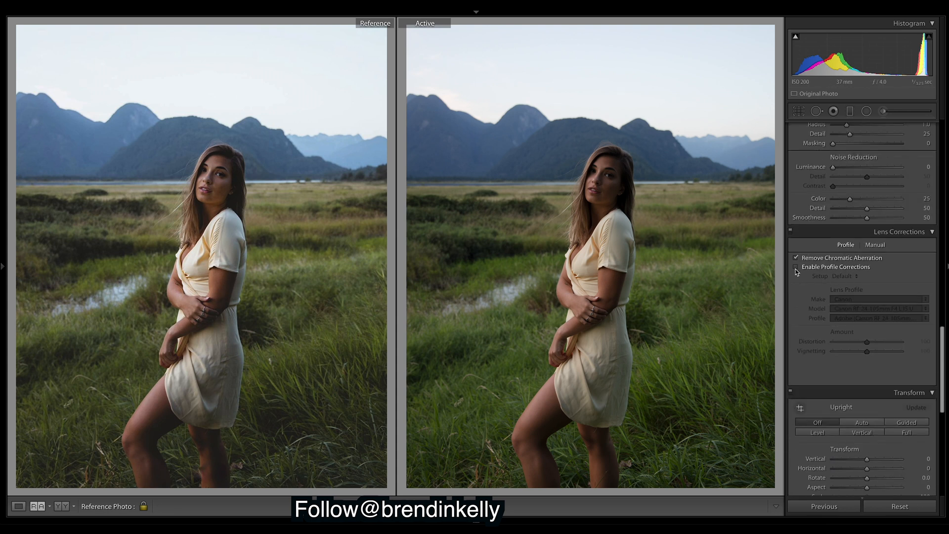
pyautogui.click(796, 266)
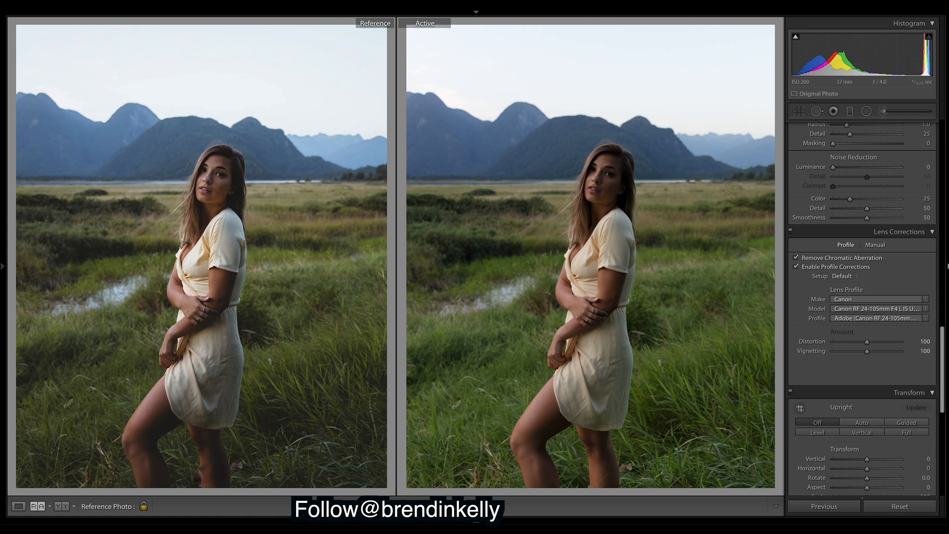
pyautogui.scroll(15, 942, 362)
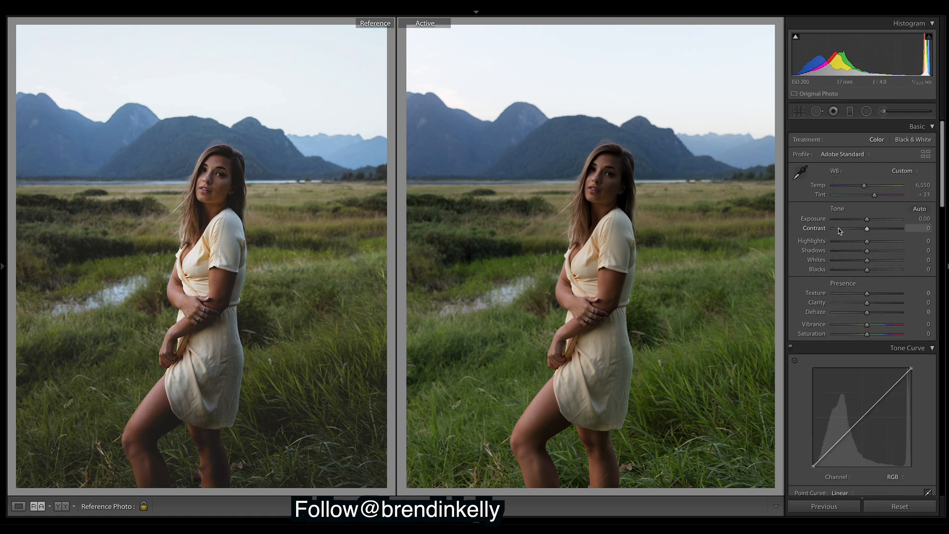
# Set Exposure to -0.05 and Contrast to +25, then scroll down to the Tone Curve
pyautogui.moveTo(868, 222); pyautogui.dragTo(868, 222)
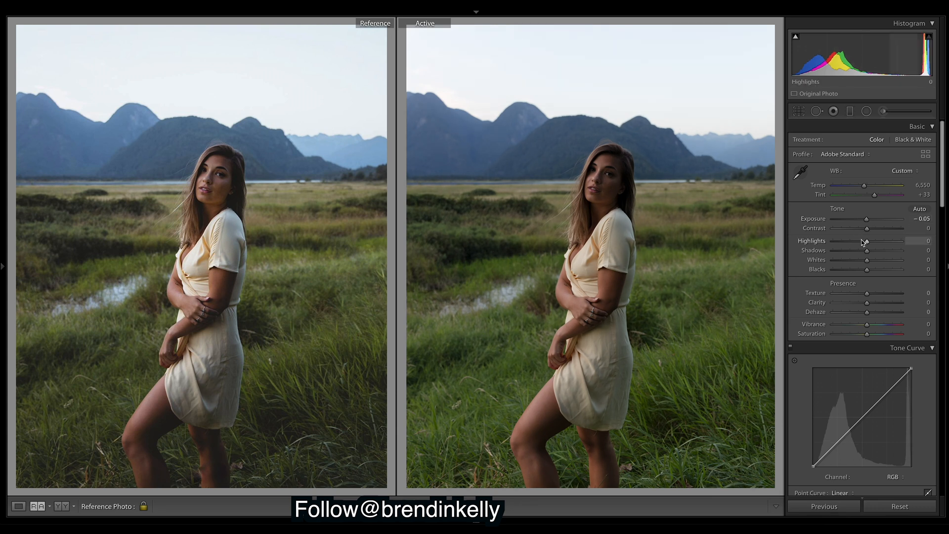
pyautogui.moveTo(868, 229); pyautogui.dragTo(881, 231)
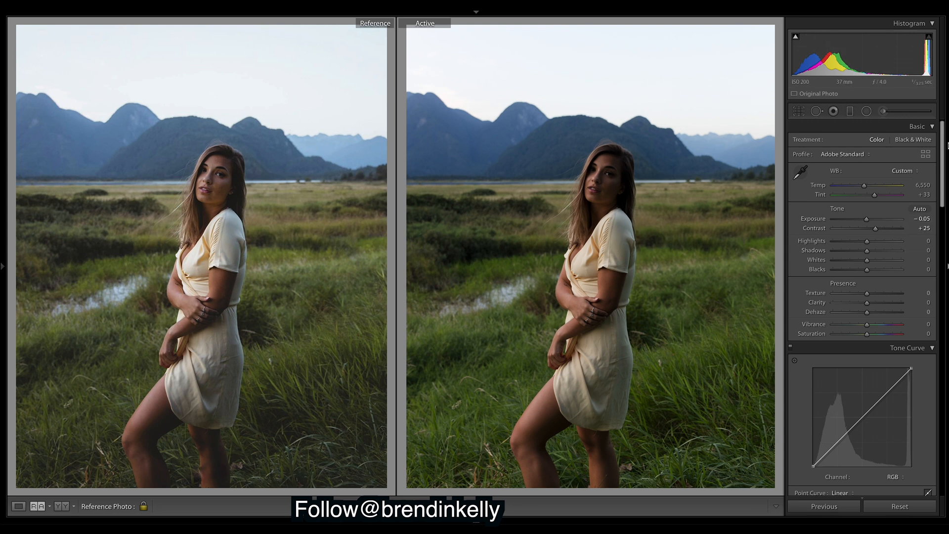
pyautogui.scroll(-2, 945, 168)
pyautogui.scroll(-3, 944, 168)
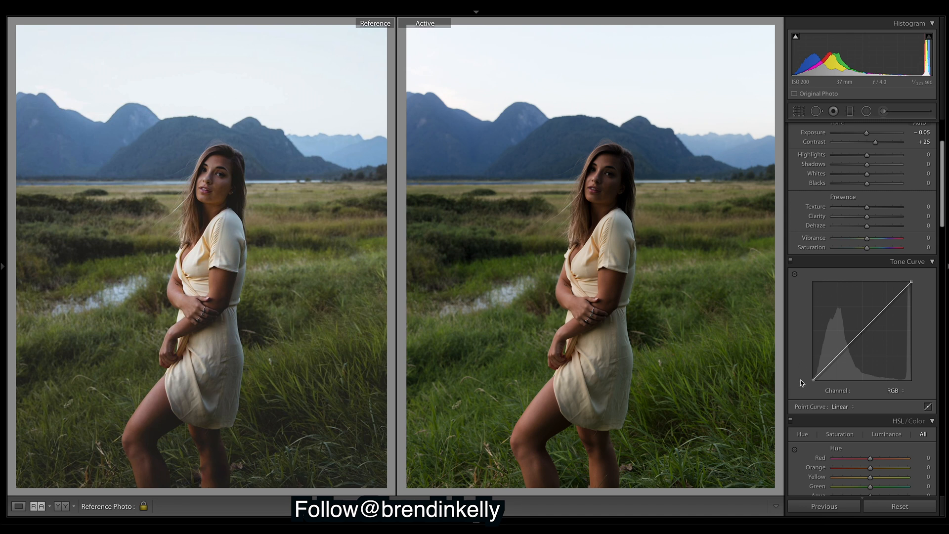
pyautogui.moveTo(813, 380); pyautogui.dragTo(812, 369)
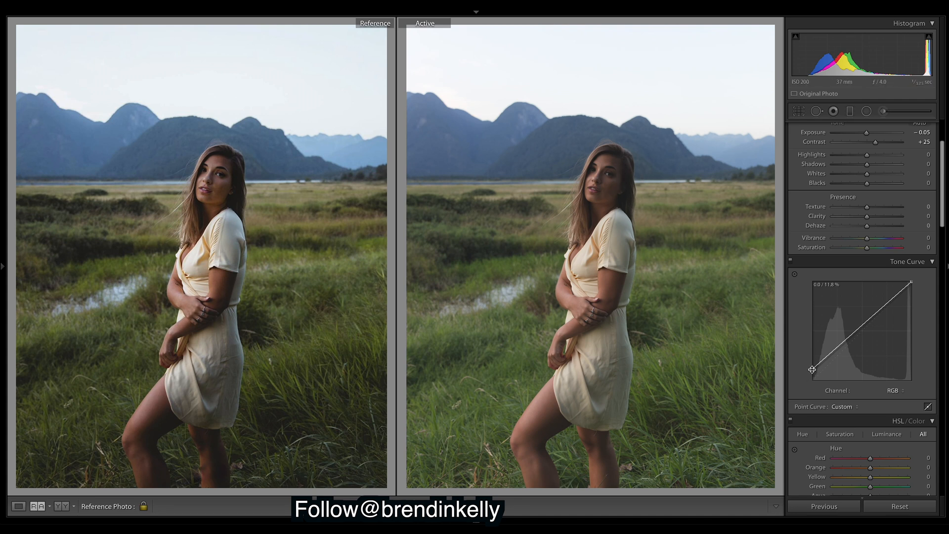
pyautogui.moveTo(843, 342); pyautogui.dragTo(843, 355)
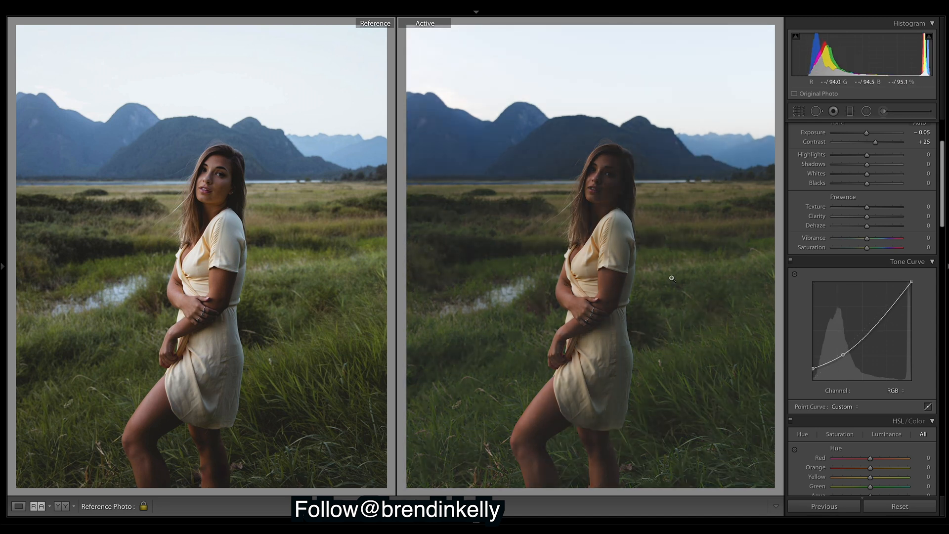
pyautogui.rightClick(875, 326)
pyautogui.click(896, 331)
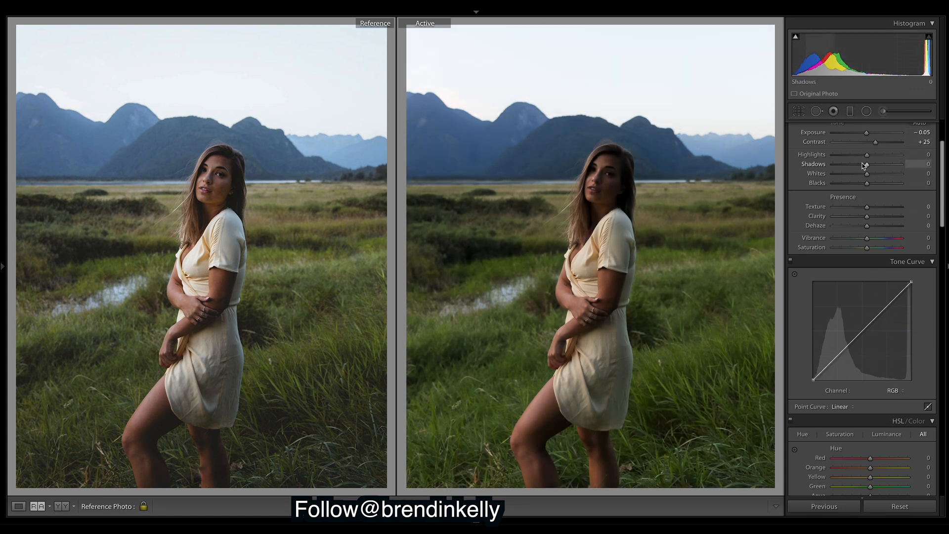
# Pull Highlights down to -54 and raise Shadows to +38
pyautogui.moveTo(835, 155); pyautogui.dragTo(863, 184)
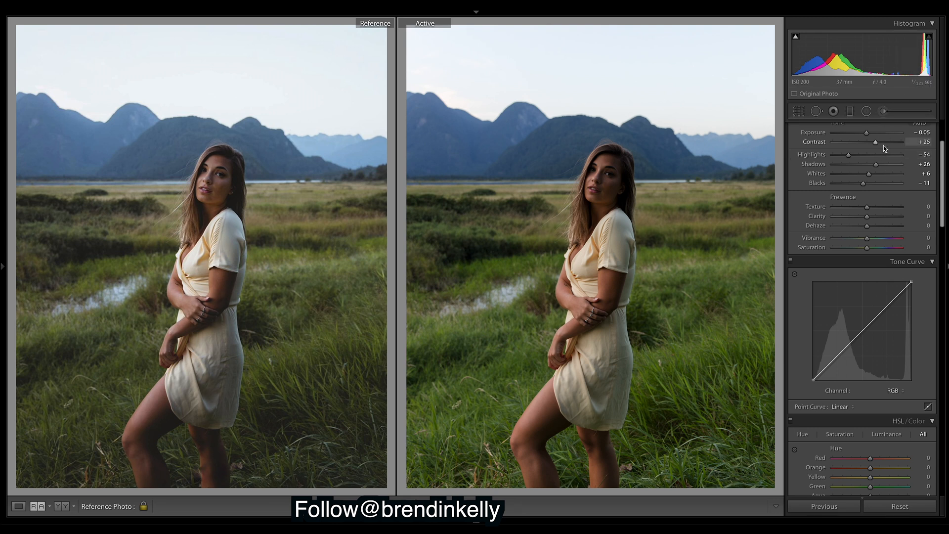
pyautogui.moveTo(878, 168); pyautogui.dragTo(881, 168)
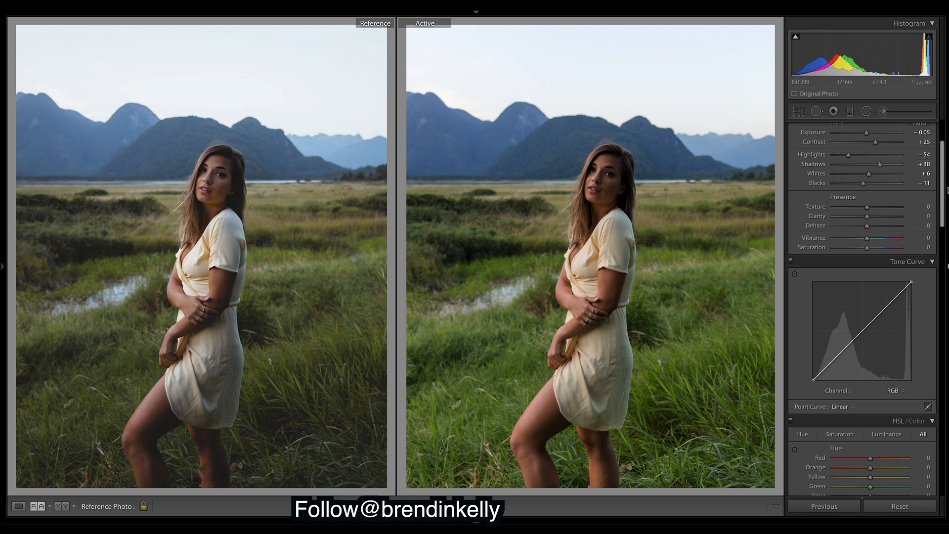
# Lower the shadows and place a midtone point on the Red channel curve
pyautogui.scroll(-3, 930, 257)
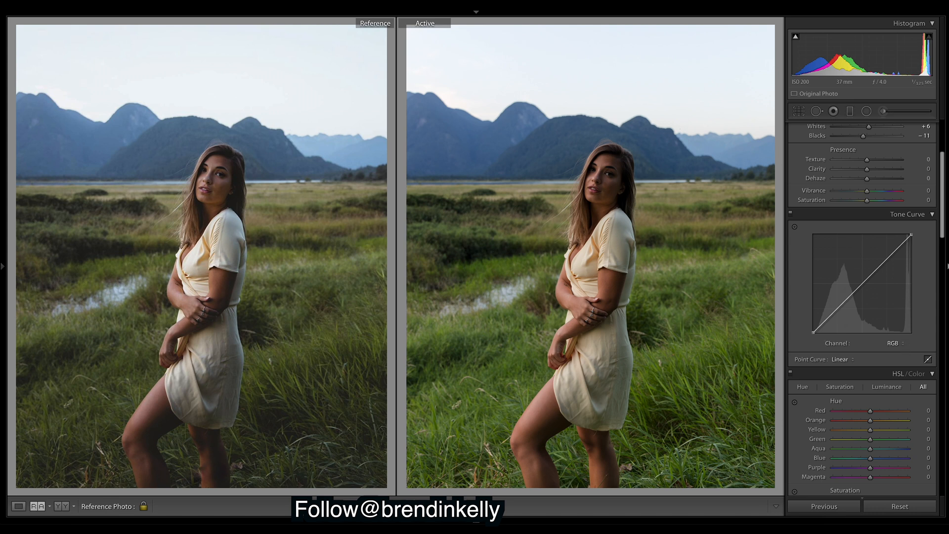
pyautogui.click(893, 343)
pyautogui.click(896, 353)
pyautogui.moveTo(829, 317); pyautogui.dragTo(828, 319)
pyautogui.moveTo(865, 286); pyautogui.dragTo(864, 284)
# Pull down the Green curve's shadows and slightly lower its midtones
pyautogui.click(893, 343)
pyautogui.click(895, 350)
pyautogui.moveTo(826, 320); pyautogui.dragTo(826, 322)
pyautogui.moveTo(865, 283); pyautogui.dragTo(865, 282)
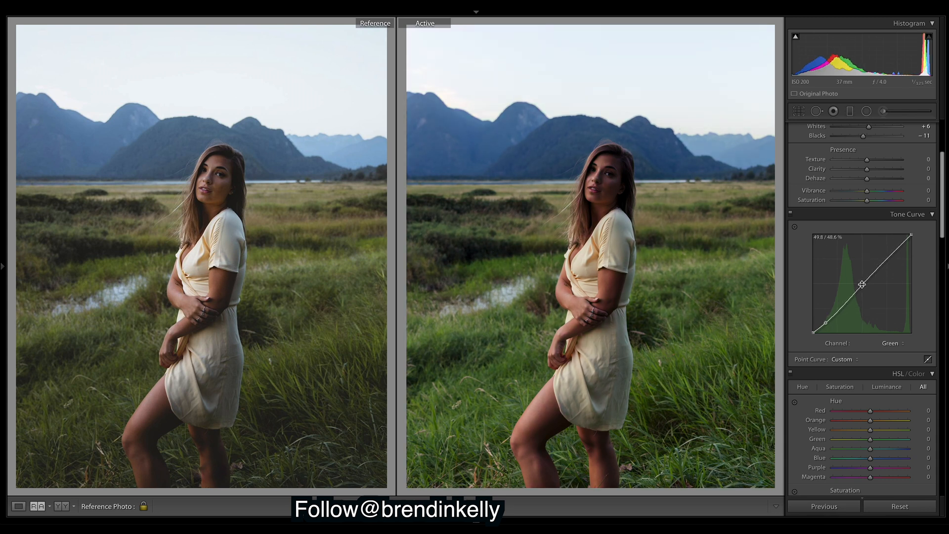
# Lower the Blue curve's shadows, shift its midtone and add a highlight point
pyautogui.click(894, 344)
pyautogui.click(895, 351)
pyautogui.moveTo(830, 317); pyautogui.dragTo(825, 326)
pyautogui.click(863, 286)
pyautogui.moveTo(864, 285); pyautogui.dragTo(887, 259)
# On the combined RGB curve, lift the black point and lower the shadows
pyautogui.click(893, 344)
pyautogui.click(888, 317)
pyautogui.moveTo(813, 333); pyautogui.dragTo(916, 235)
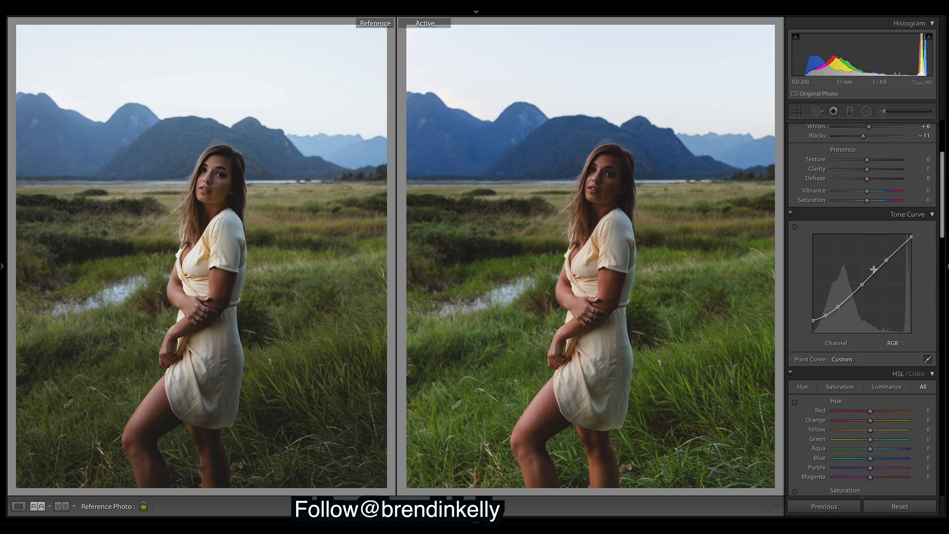
pyautogui.click(897, 347)
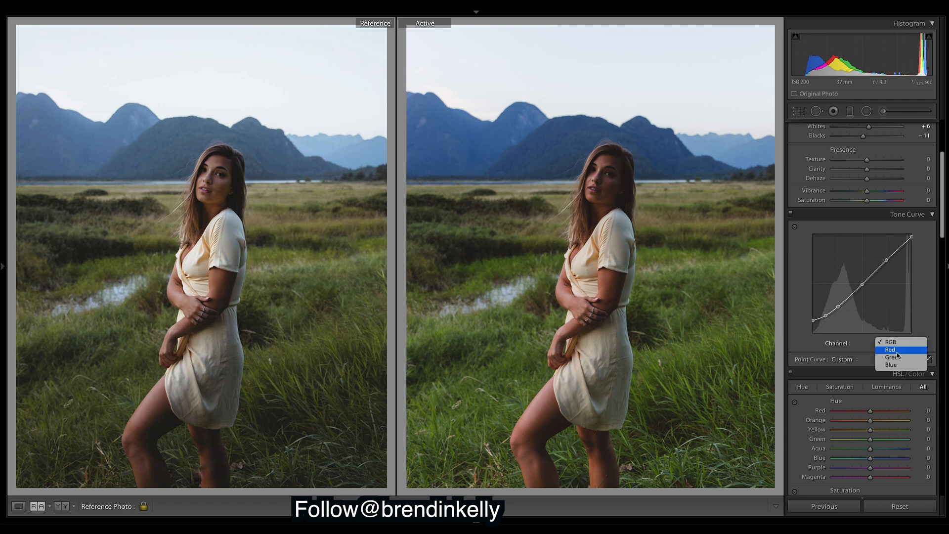
# Review the Red and Blue channel curves
pyautogui.click(897, 351)
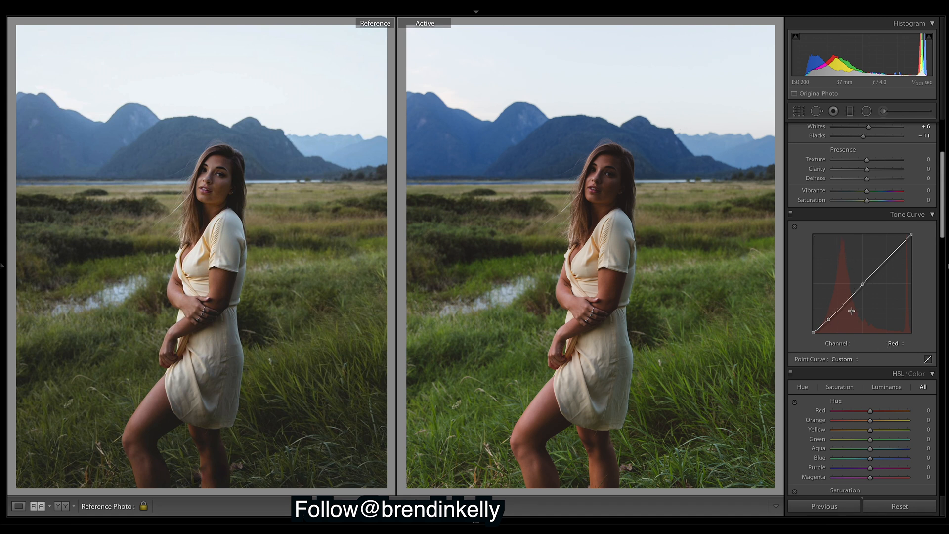
pyautogui.click(896, 343)
pyautogui.click(930, 342)
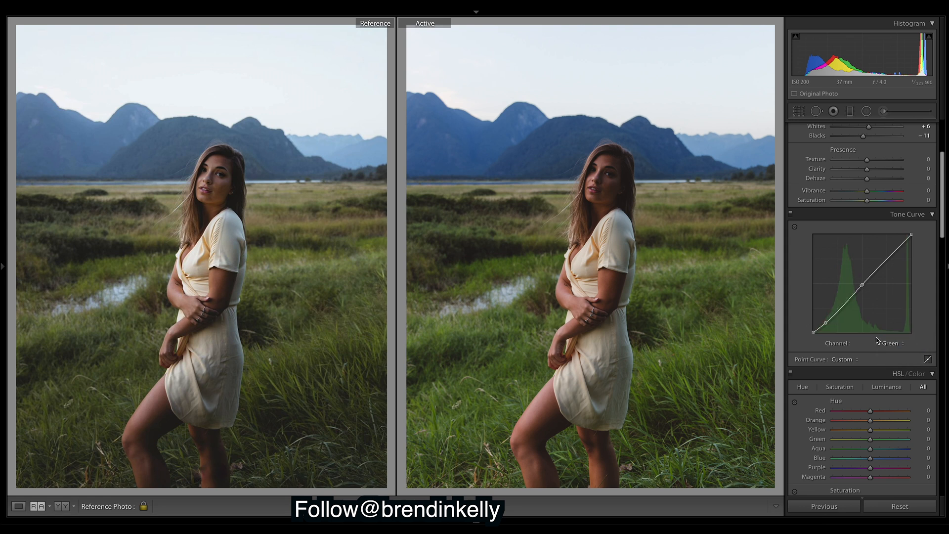
pyautogui.click(893, 343)
pyautogui.click(897, 350)
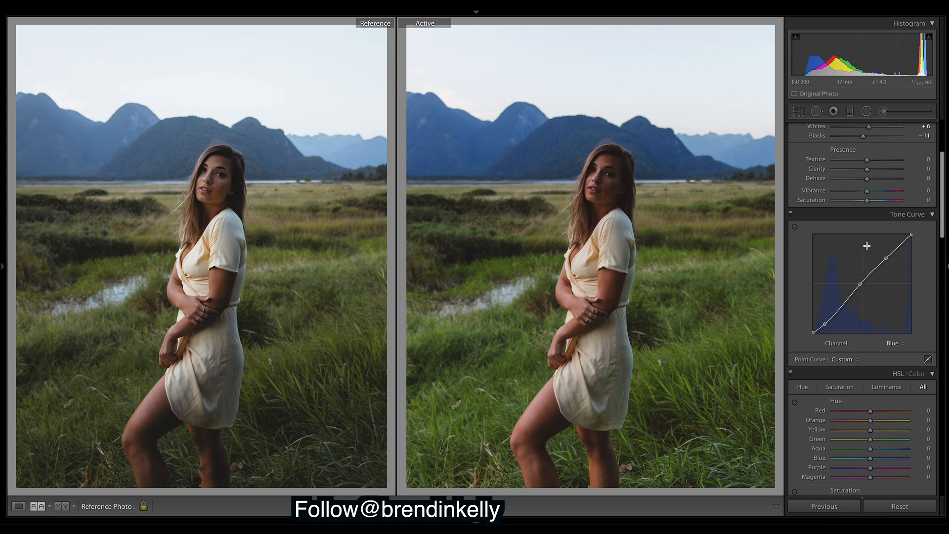
# Flatten the RGB curve with Flatten Curve and toggle the Tone Curve off and on
pyautogui.click(904, 344)
pyautogui.click(904, 323)
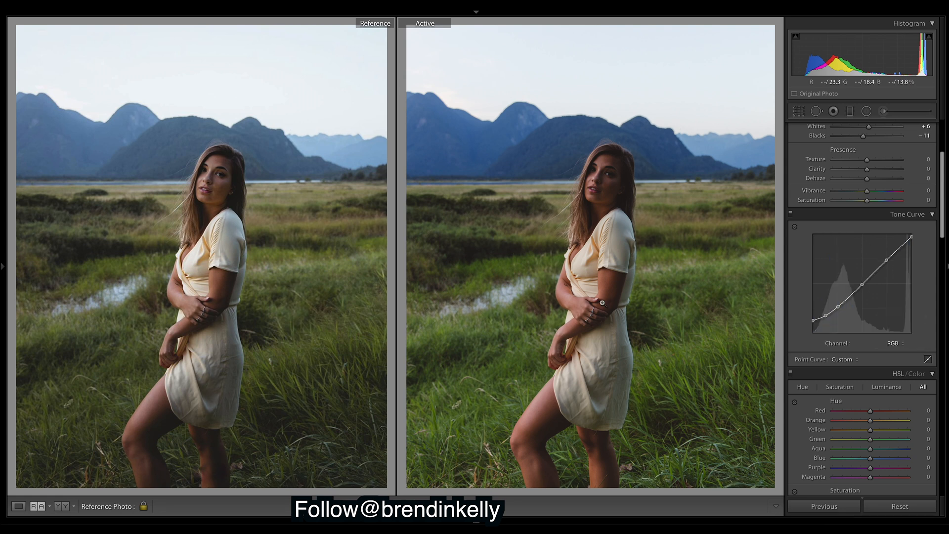
pyautogui.rightClick(863, 252)
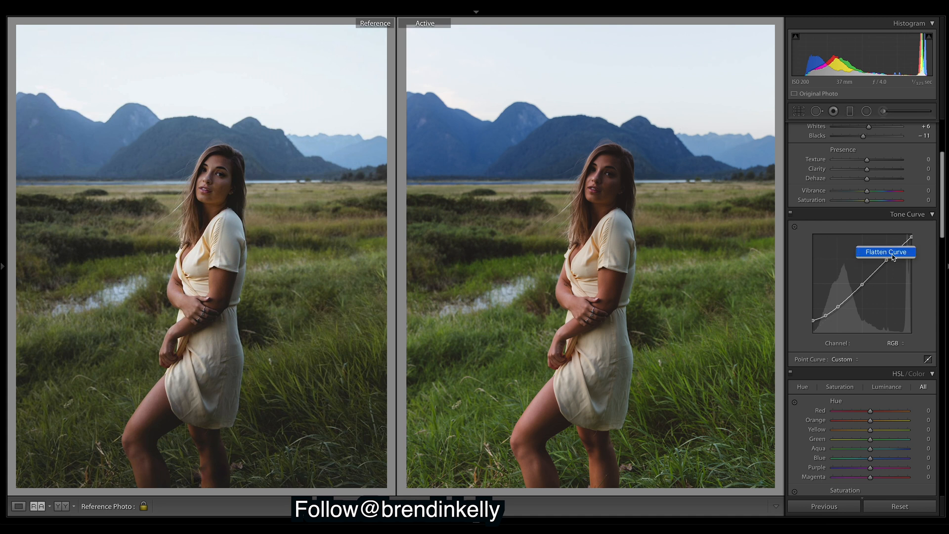
pyautogui.click(893, 253)
pyautogui.click(791, 217)
pyautogui.click(791, 217)
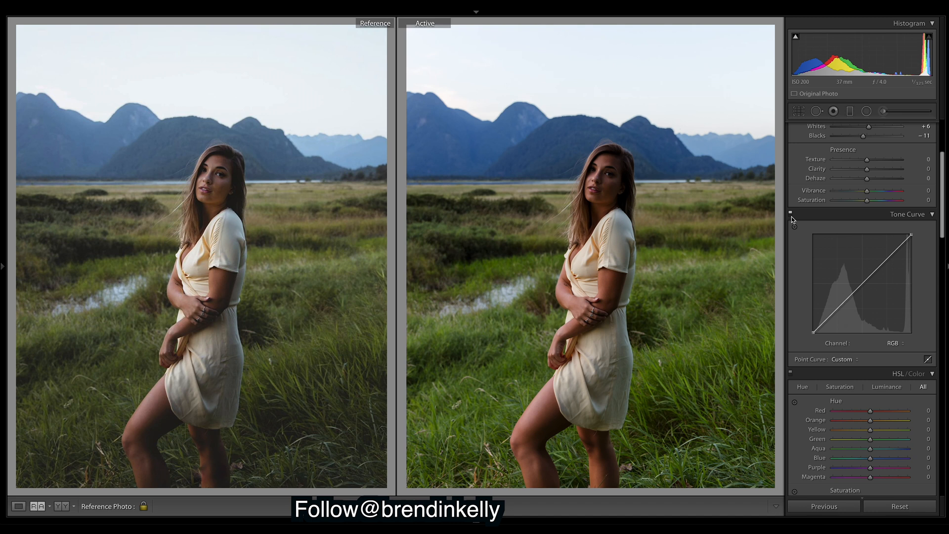
# Toggle the Tone Curve to compare, then undo to restore the custom RGB curve
pyautogui.click(791, 216)
pyautogui.click(791, 217)
pyautogui.hotkey('ctrl', 'z')
pyautogui.hotkey('ctrl', 'z')
pyautogui.hotkey('ctrl', 'z')
pyautogui.hotkey('ctrl', 'z')
pyautogui.hotkey('ctrl', 'z')
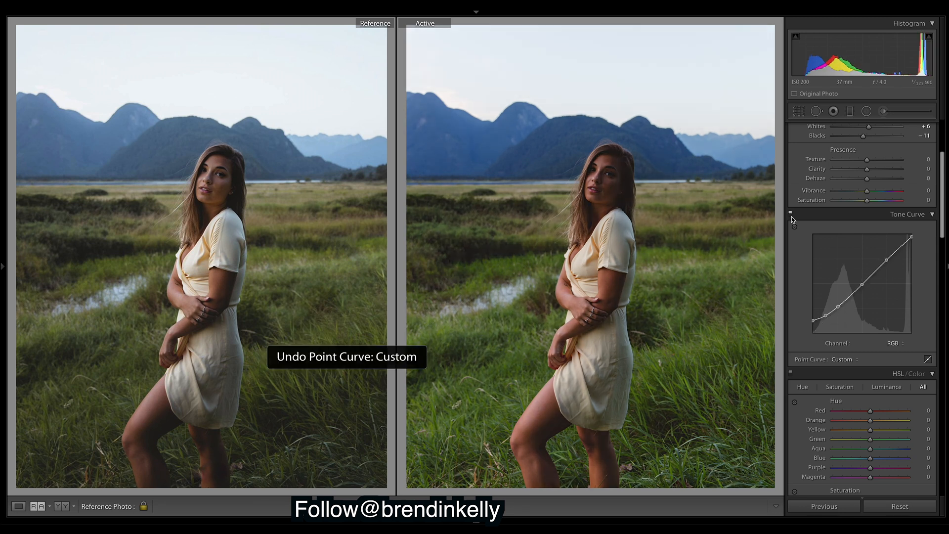
# Try bending the Red curve up to warm the photo, then undo it
pyautogui.click(906, 346)
pyautogui.click(903, 352)
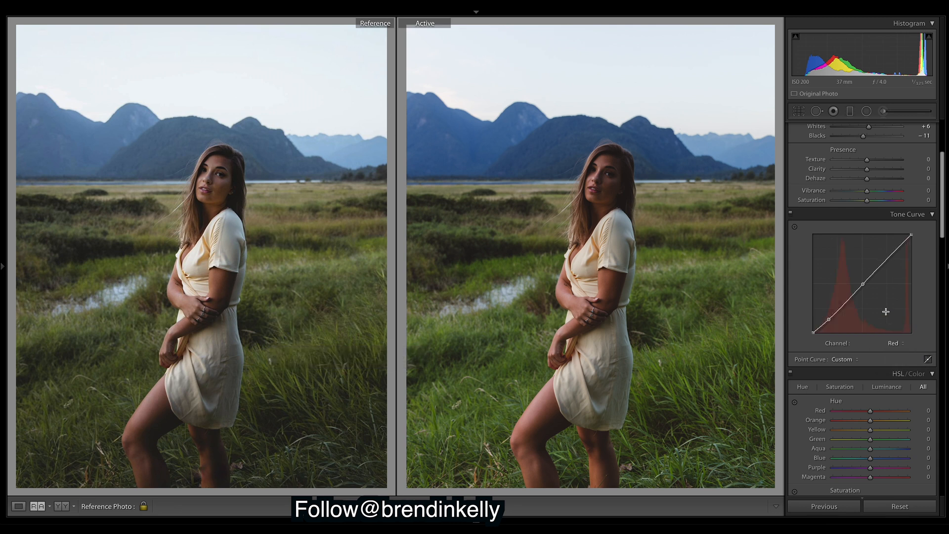
pyautogui.moveTo(865, 284); pyautogui.dragTo(861, 281)
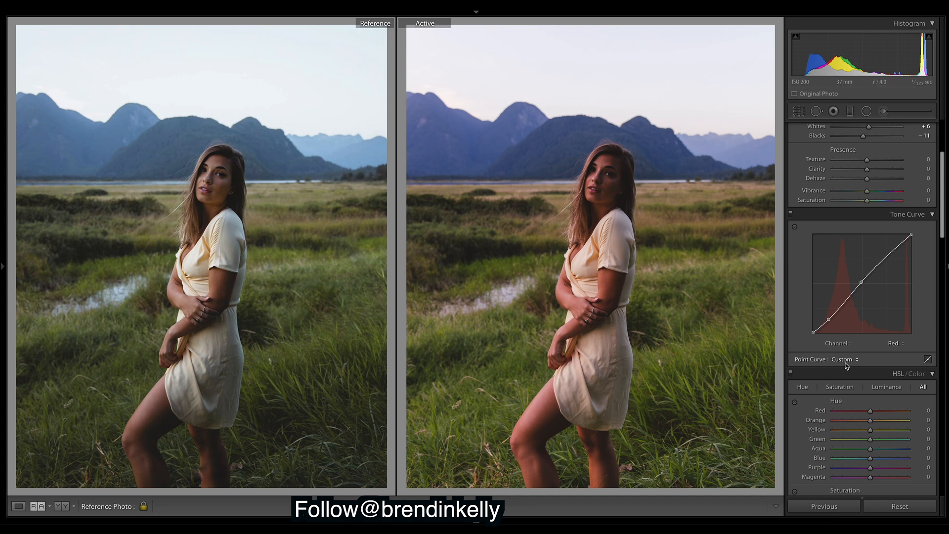
pyautogui.hotkey('ctrl', 'z')
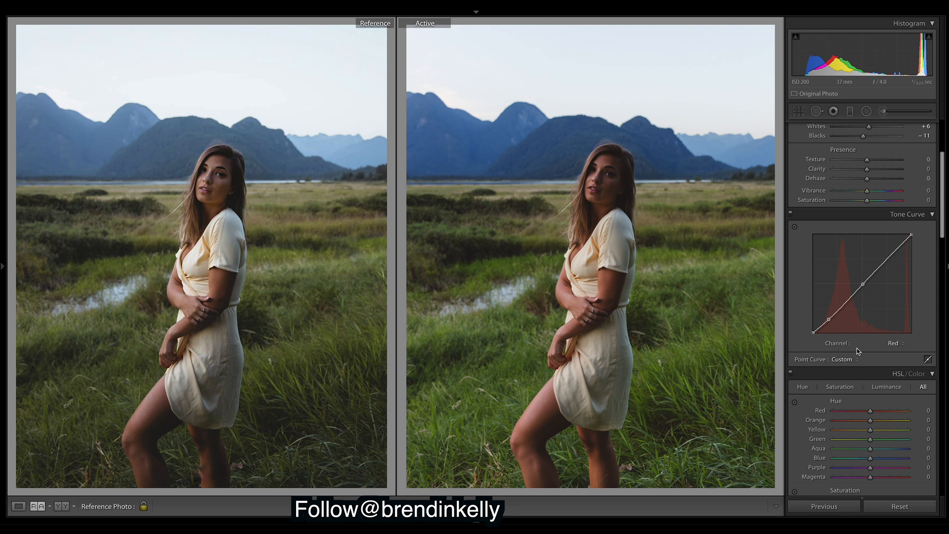
# Try lowering the Green curve's shadows, undo it, and return to the RGB channel
pyautogui.click(902, 343)
pyautogui.click(902, 344)
pyautogui.click(902, 345)
pyautogui.click(905, 351)
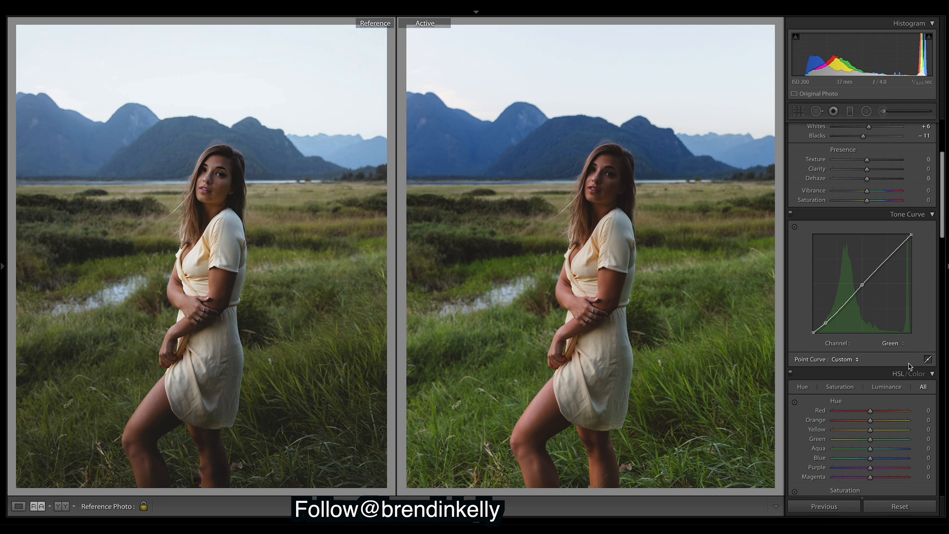
pyautogui.click(826, 323)
pyautogui.moveTo(826, 324); pyautogui.dragTo(830, 329)
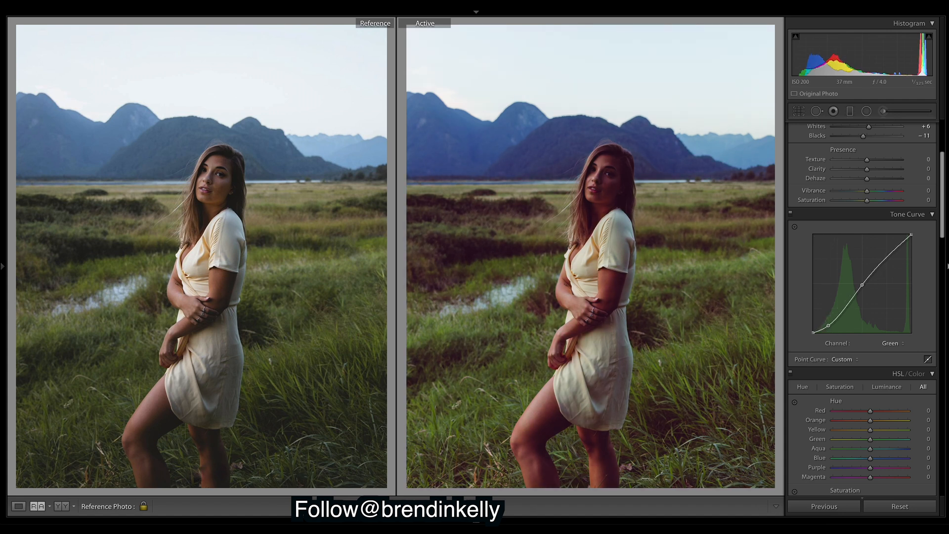
pyautogui.hotkey('ctrl', 'z')
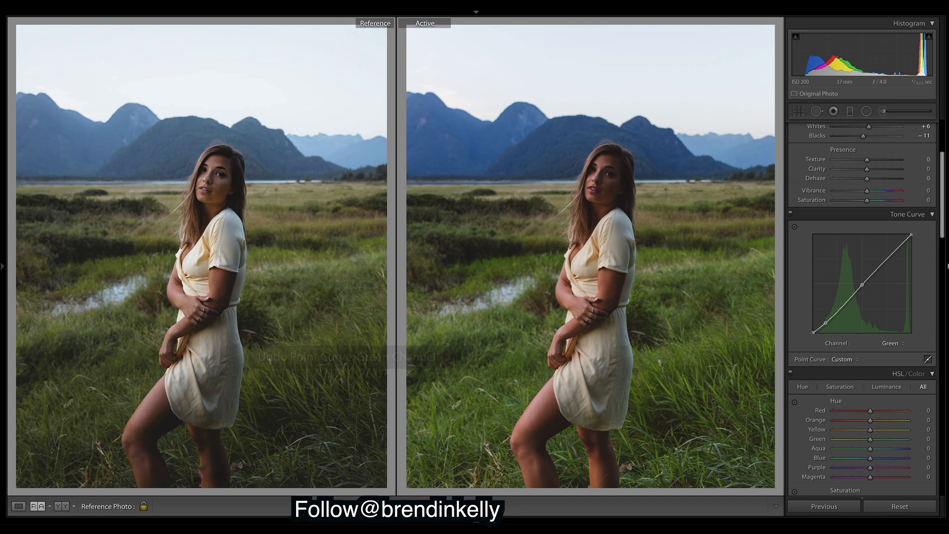
pyautogui.click(900, 343)
pyautogui.click(894, 326)
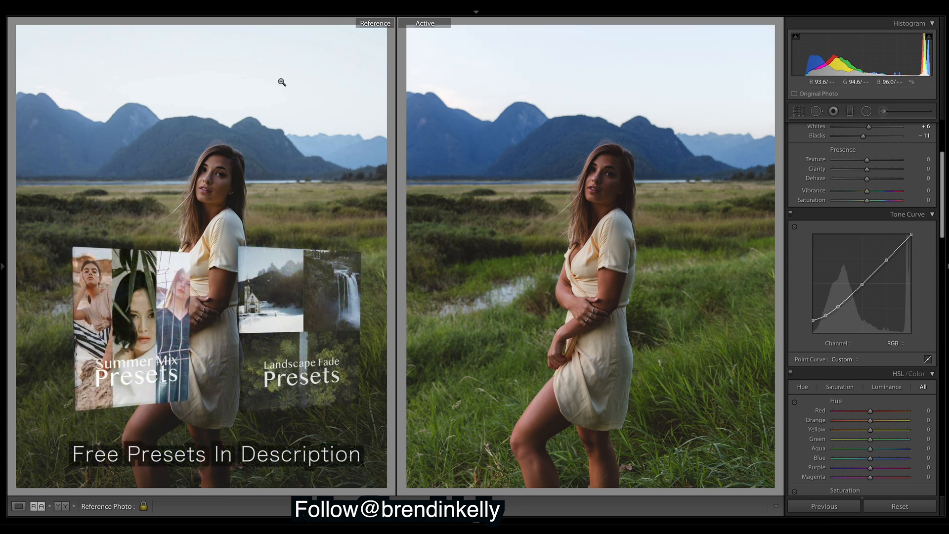
# Undo the last curve change, drop the RGB black point to 7.5%, and scroll back to Basic
pyautogui.press('super+z')
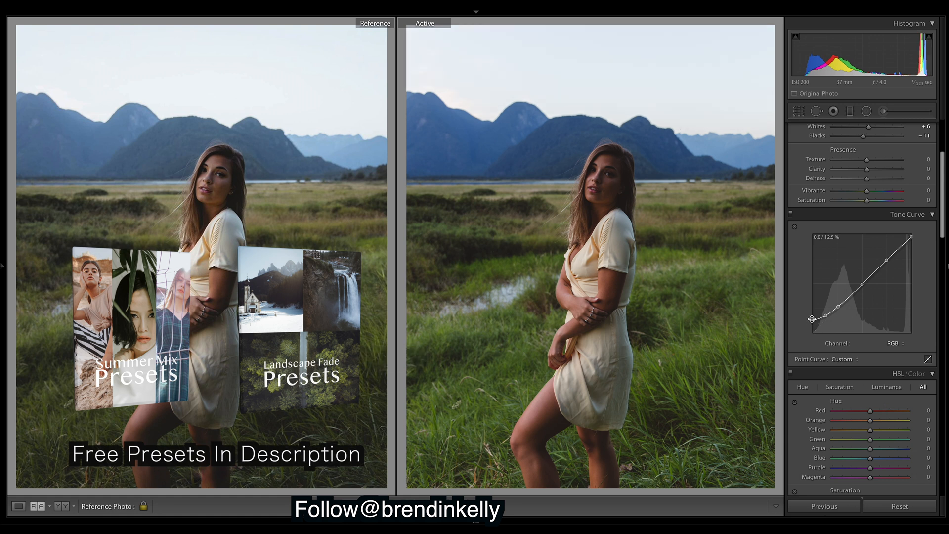
pyautogui.moveTo(813, 320)
pyautogui.mouseDown()
pyautogui.moveTo(813, 329)
pyautogui.moveTo(813, 321)
pyautogui.mouseUp()
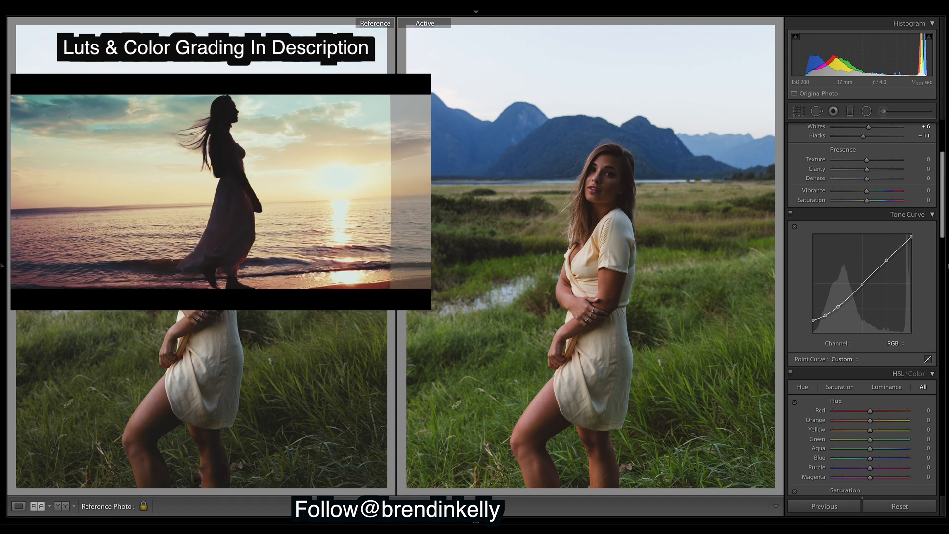
pyautogui.moveTo(943, 169); pyautogui.dragTo(943, 143)
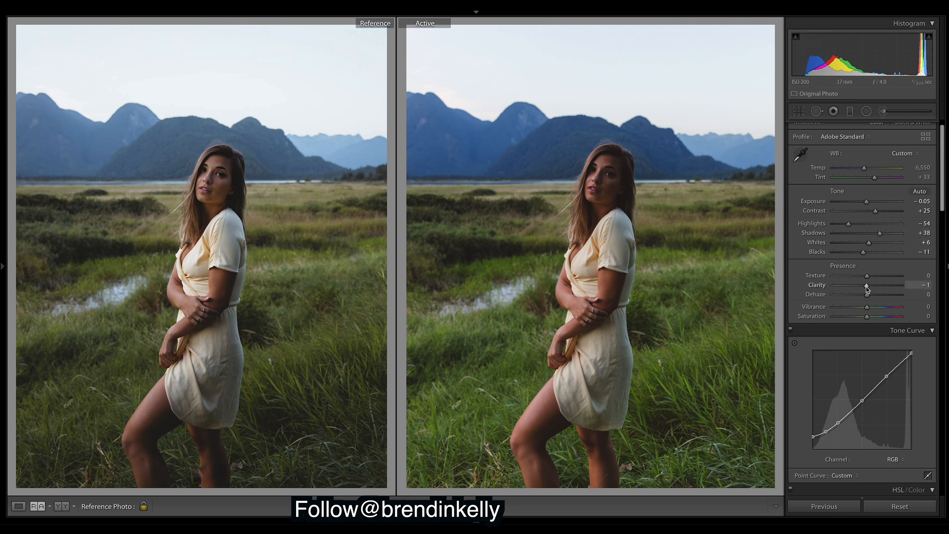
# Set Clarity to -4, Vibrance to -8, Shadows to +49 and Blacks to -19
pyautogui.moveTo(866, 289); pyautogui.dragTo(869, 288)
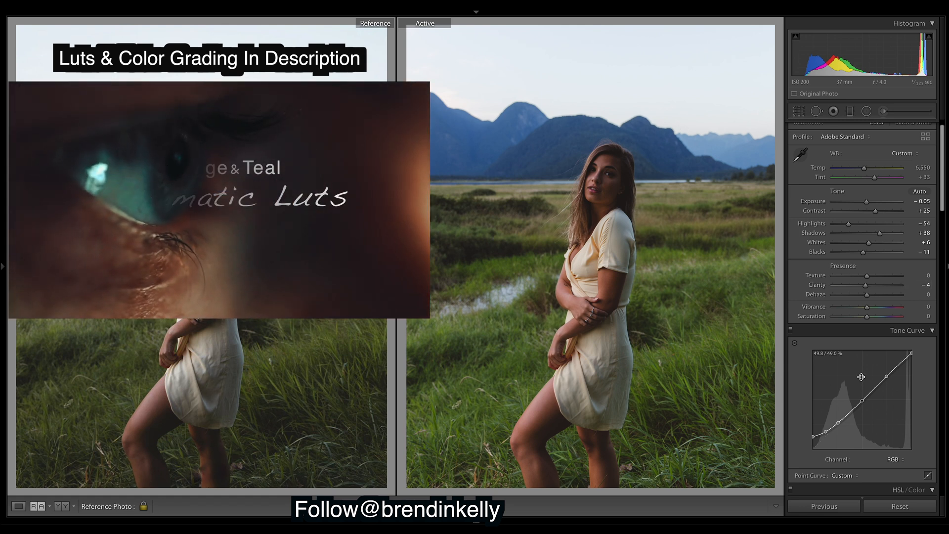
pyautogui.moveTo(867, 308); pyautogui.dragTo(872, 322)
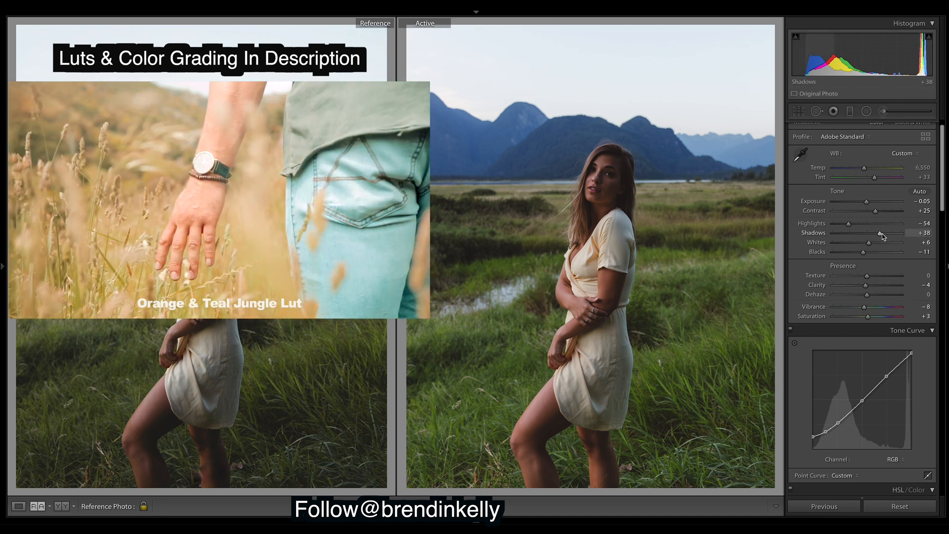
pyautogui.moveTo(883, 237); pyautogui.dragTo(885, 234)
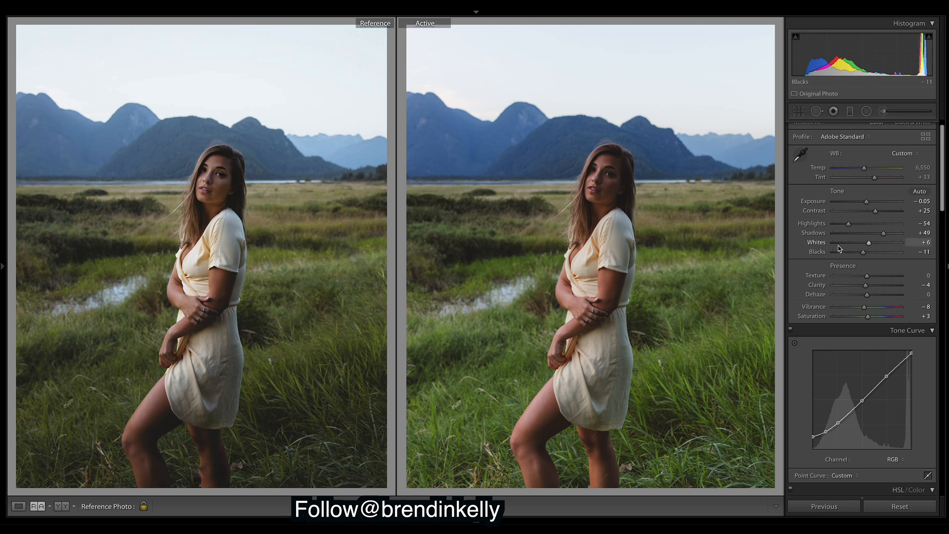
pyautogui.moveTo(863, 255); pyautogui.dragTo(862, 255)
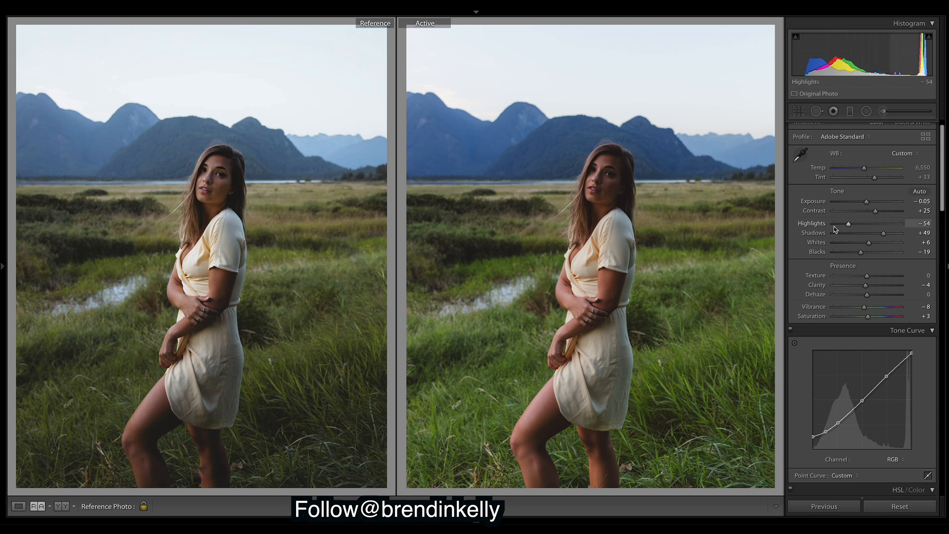
# Bring Highlights down to -77 and Whites up to +12
pyautogui.moveTo(850, 225)
pyautogui.mouseDown()
pyautogui.moveTo(826, 222)
pyautogui.moveTo(844, 237)
pyautogui.mouseUp()
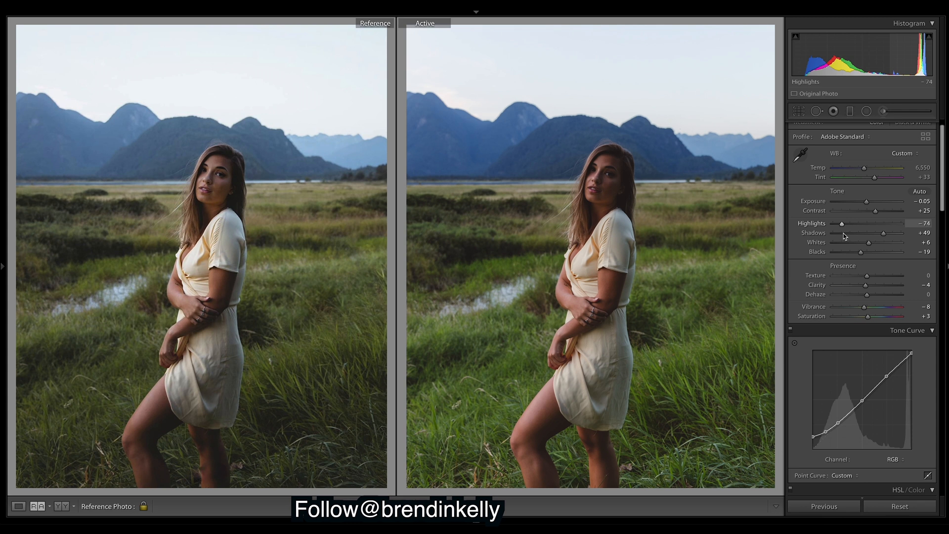
pyautogui.moveTo(844, 236); pyautogui.dragTo(843, 236)
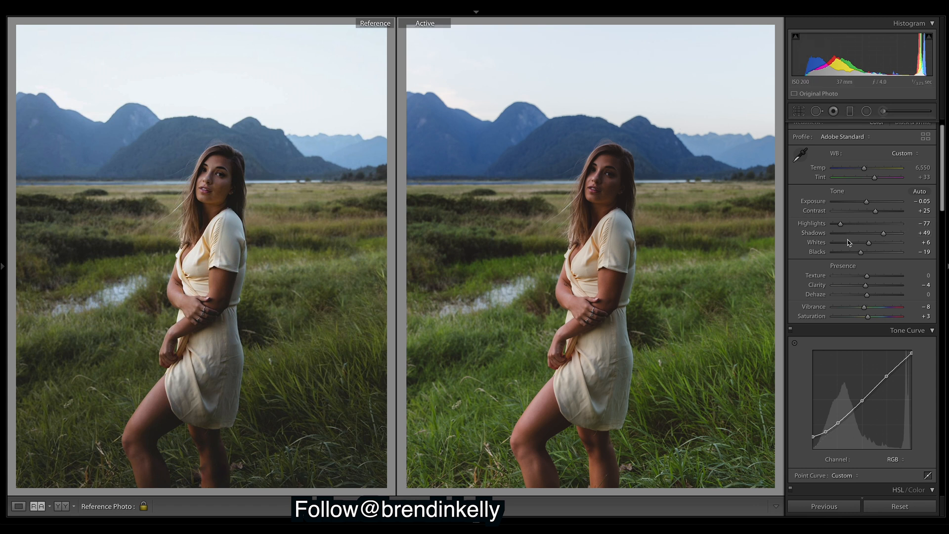
pyautogui.moveTo(873, 243); pyautogui.dragTo(874, 245)
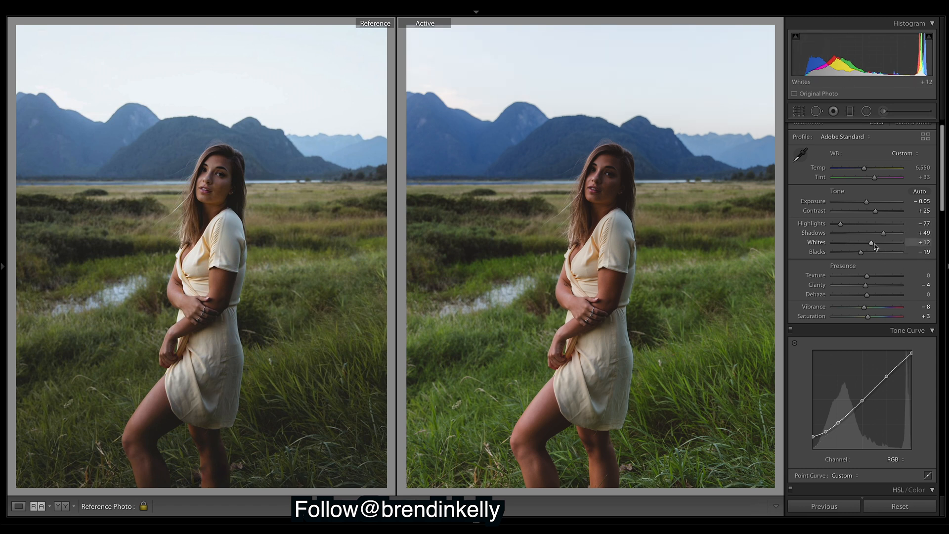
pyautogui.rightClick(703, 417)
pyautogui.click(733, 511)
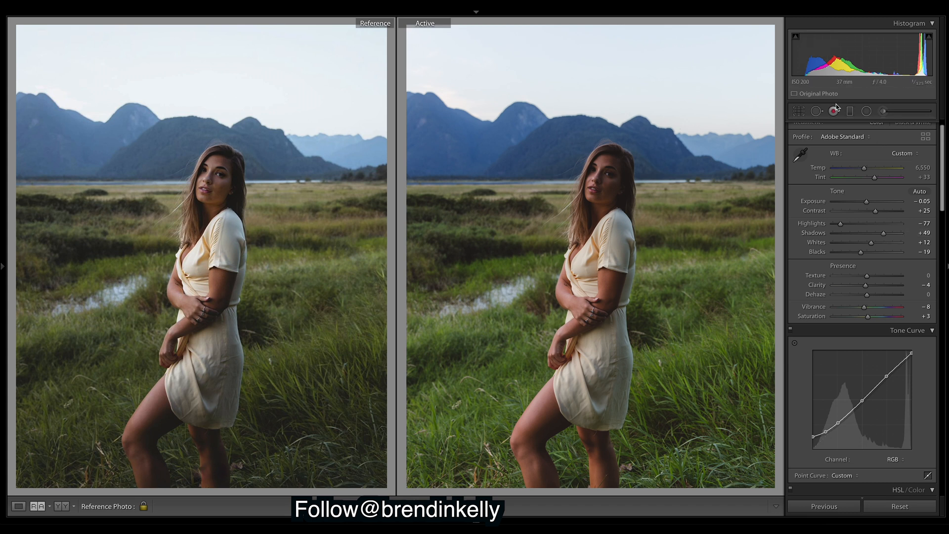
# Darken the existing graduated filter over the lower grass and dress to Exposure about -0.63
pyautogui.click(850, 115)
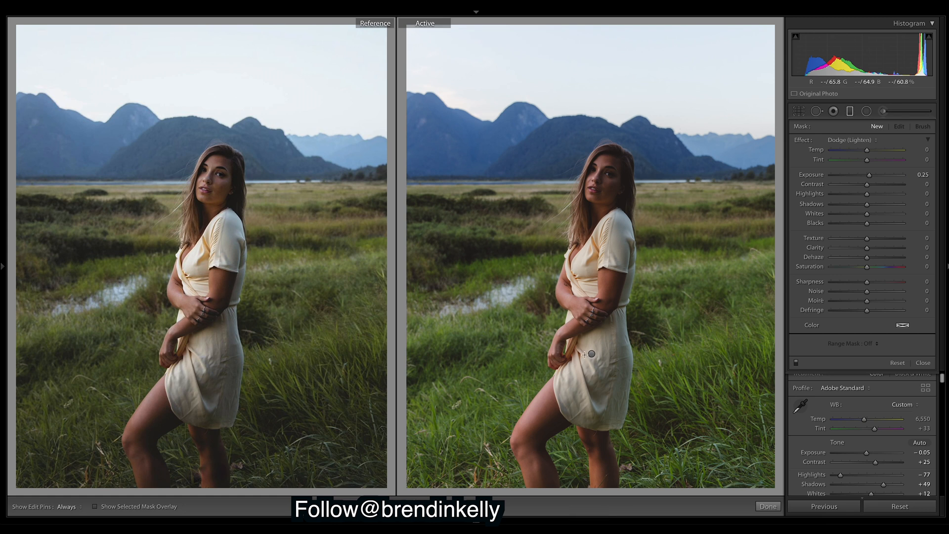
pyautogui.click(592, 354)
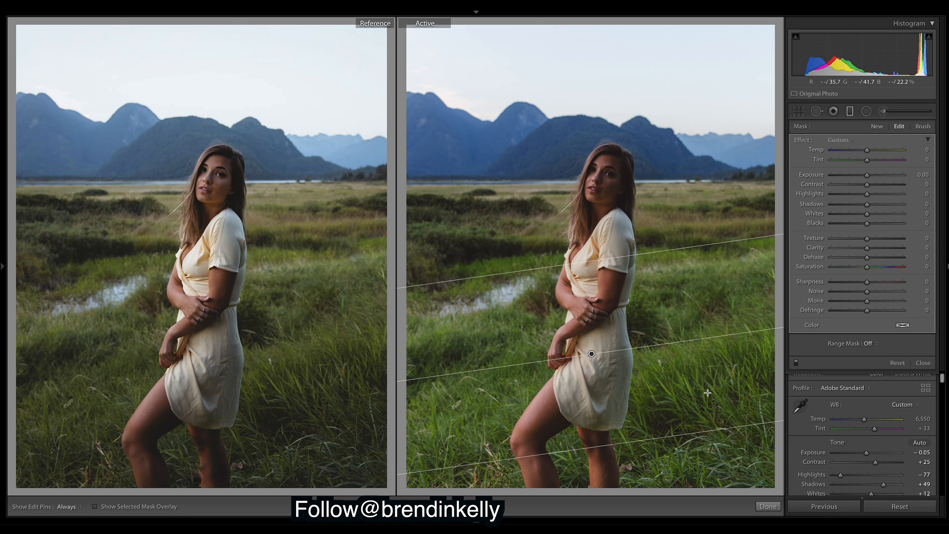
pyautogui.moveTo(868, 177); pyautogui.dragTo(867, 176)
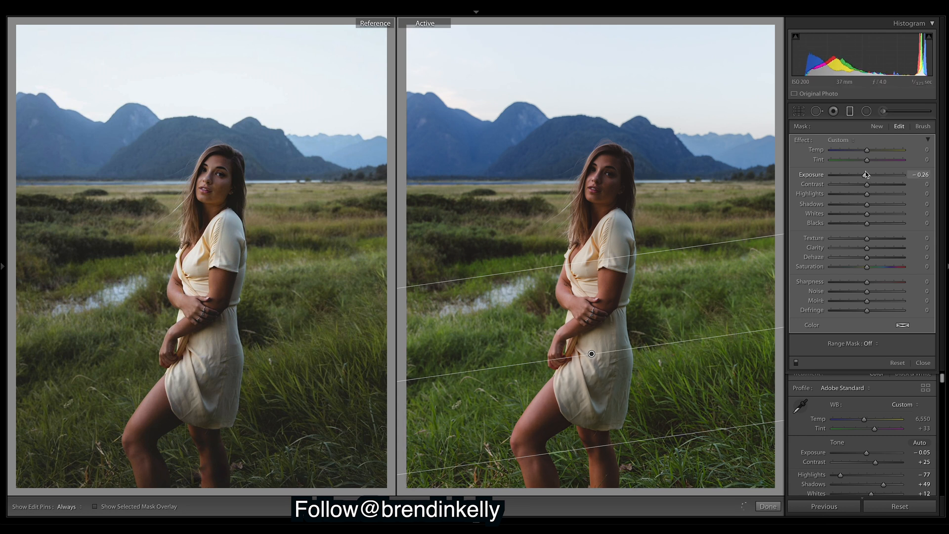
pyautogui.moveTo(867, 175); pyautogui.dragTo(864, 174)
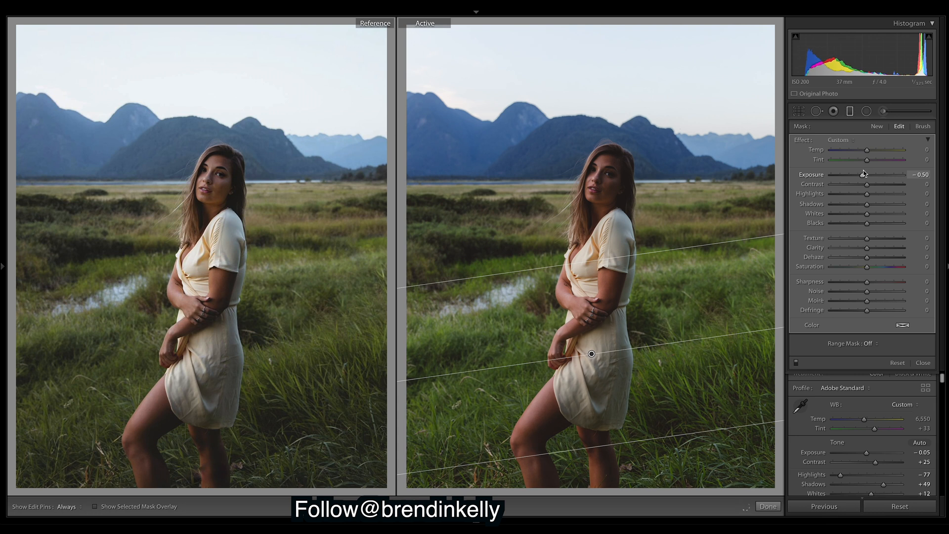
pyautogui.moveTo(864, 174); pyautogui.dragTo(863, 174)
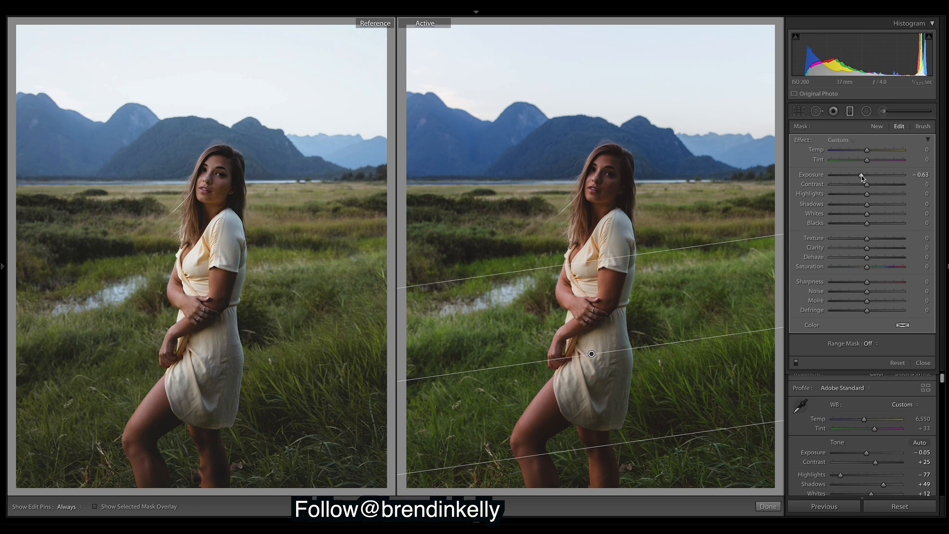
pyautogui.click(769, 507)
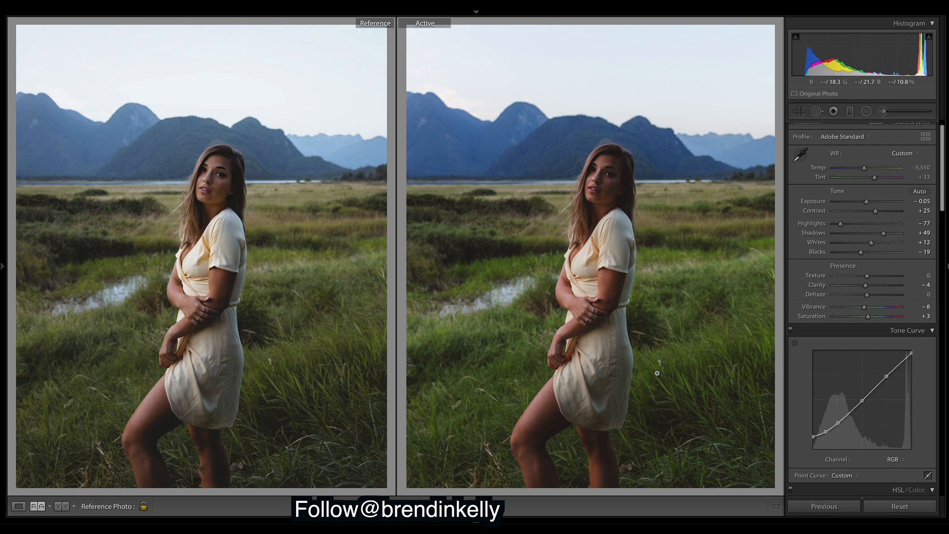
# Check the brush mask over the woman and lift its Shadows to about +12
pyautogui.click(887, 112)
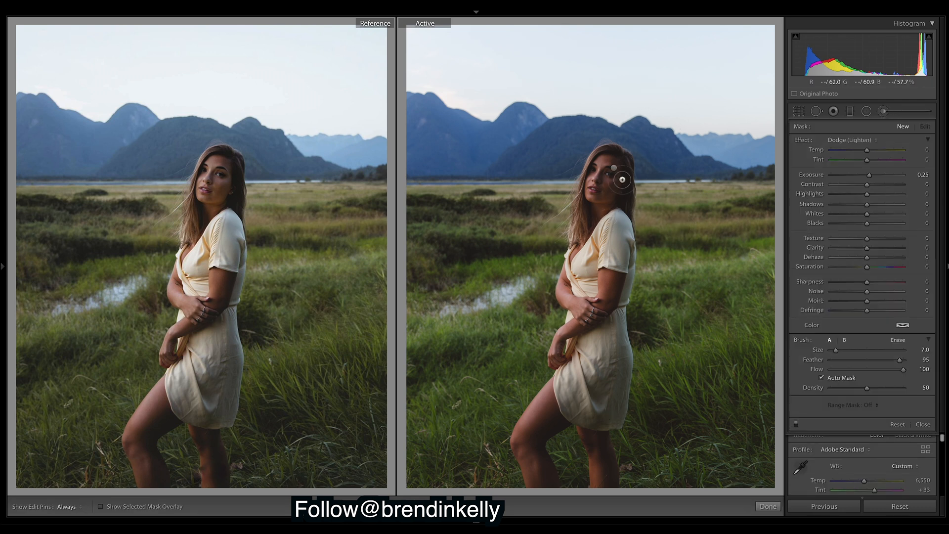
pyautogui.click(100, 507)
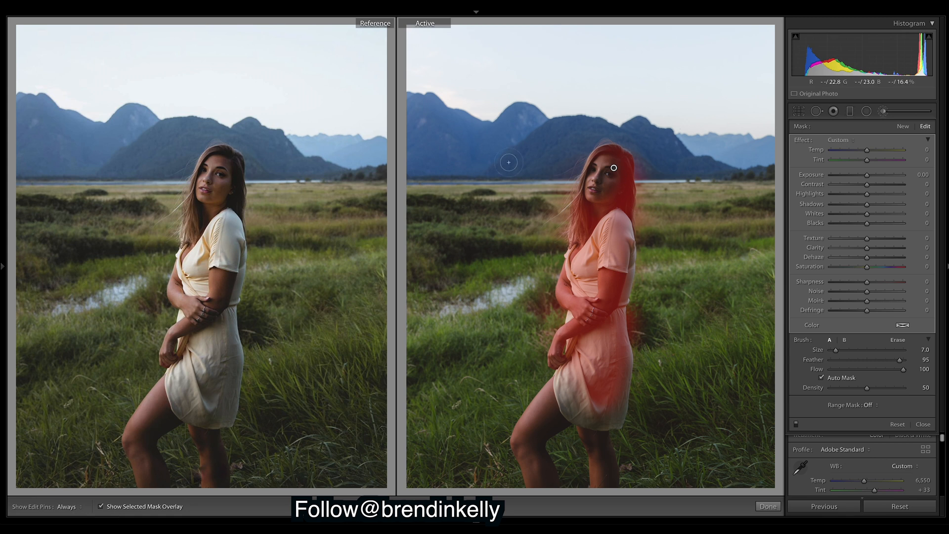
pyautogui.click(101, 507)
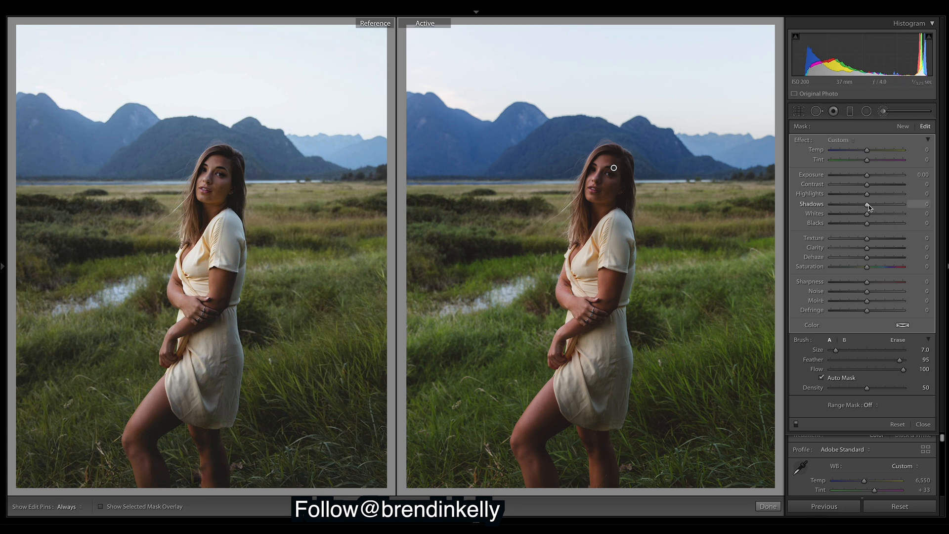
pyautogui.moveTo(872, 208); pyautogui.dragTo(874, 207)
pyautogui.click(769, 506)
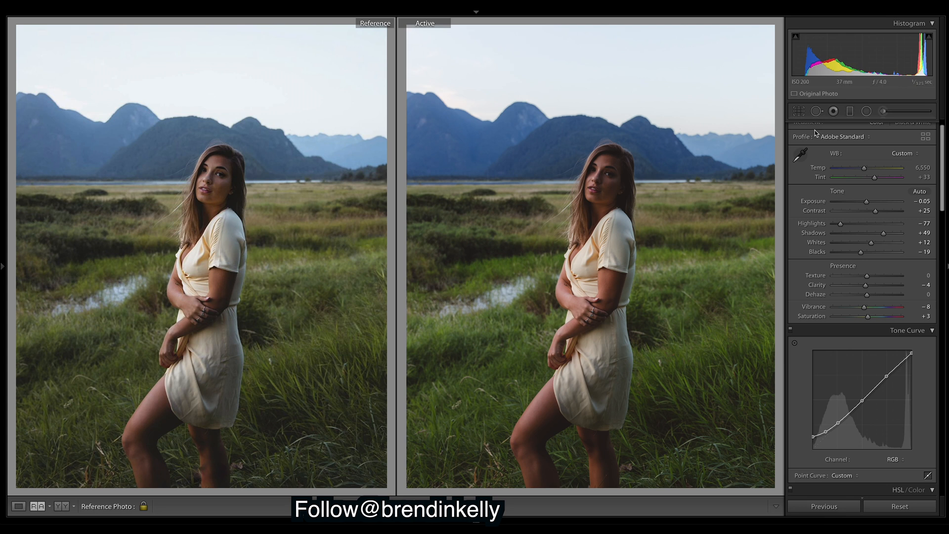
# Brighten the large and small face radial filters, the small ellipse reaching Exposure +0.37
pyautogui.click(867, 111)
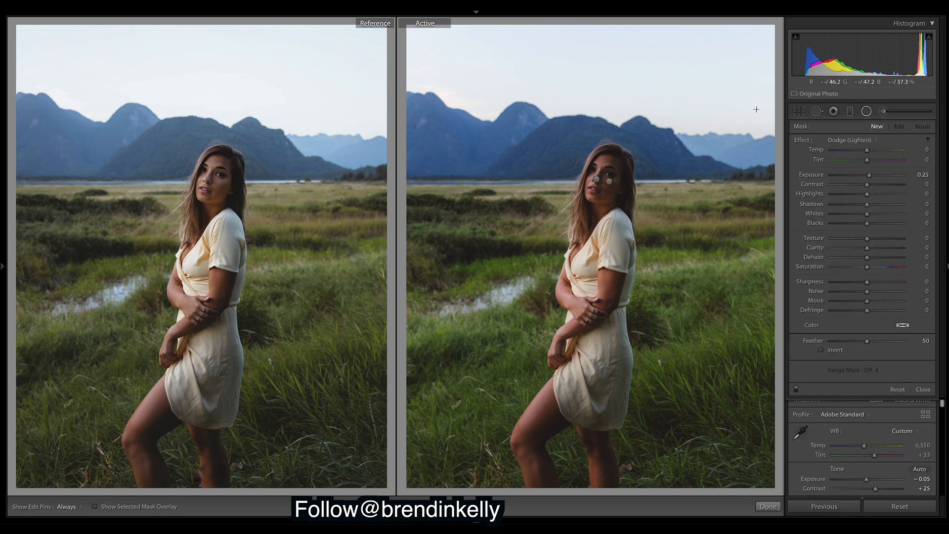
pyautogui.click(596, 178)
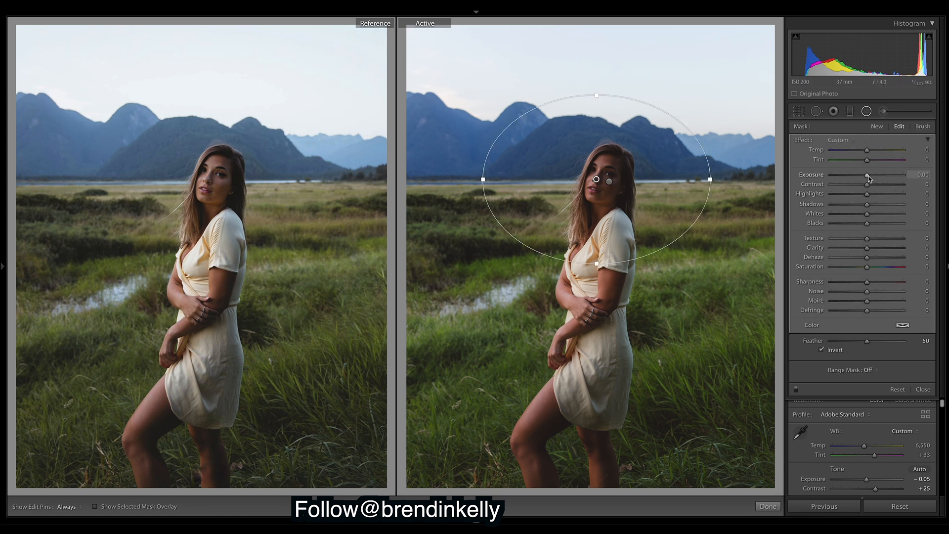
pyautogui.moveTo(871, 179); pyautogui.dragTo(871, 179)
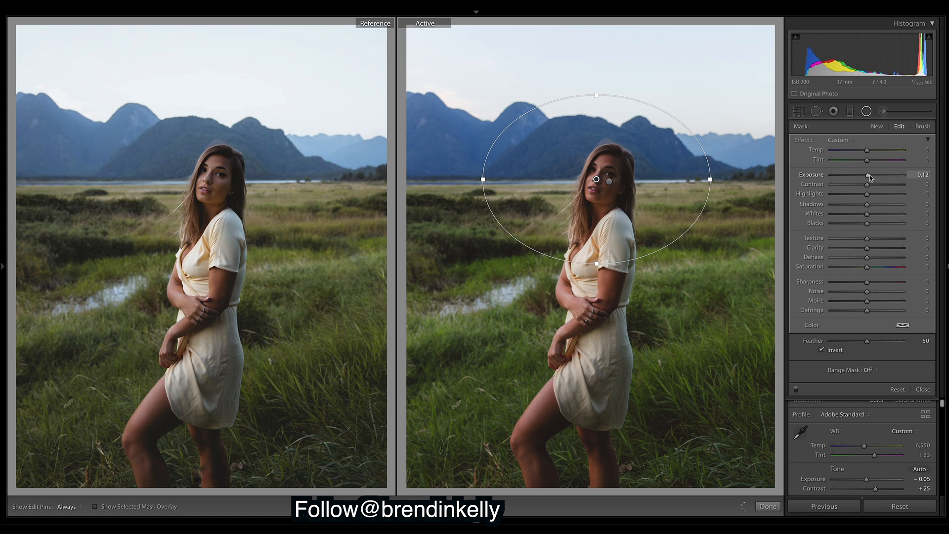
pyautogui.click(609, 181)
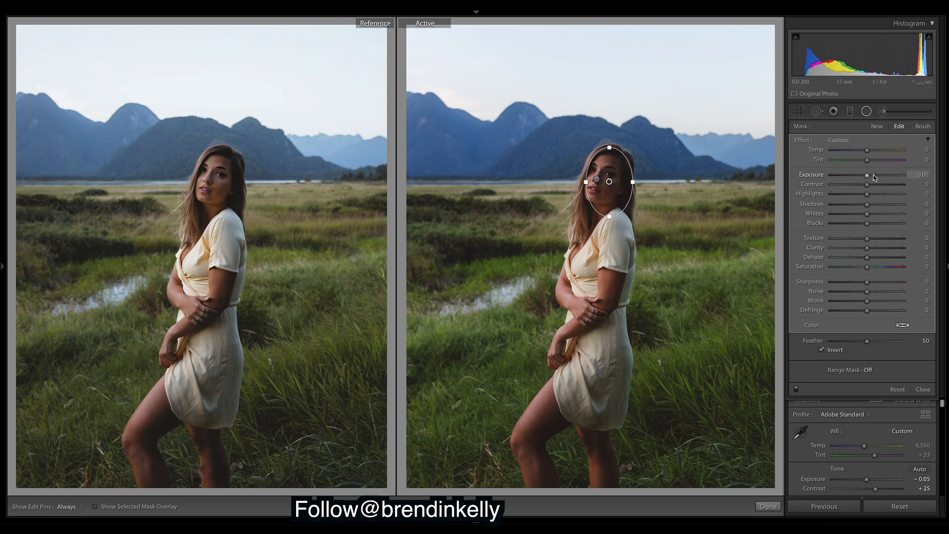
pyautogui.moveTo(866, 176); pyautogui.dragTo(869, 177)
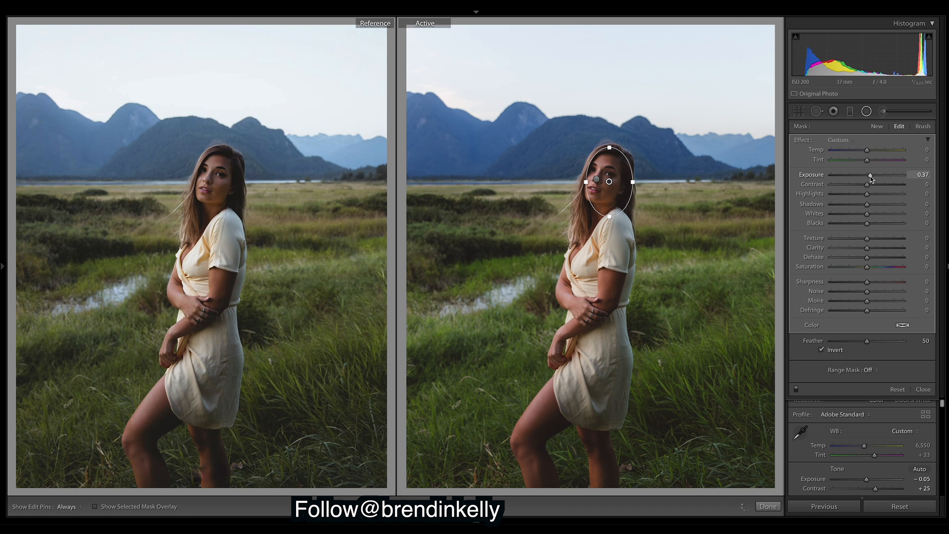
pyautogui.click(924, 390)
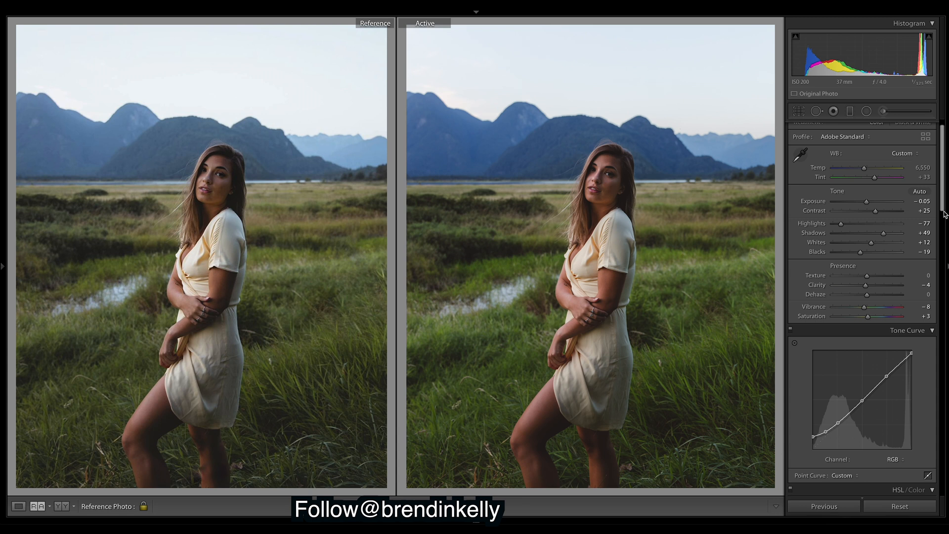
# Shift the HSL Orange hue to +8 to warm the skin tones
pyautogui.scroll(-10, 948, 212)
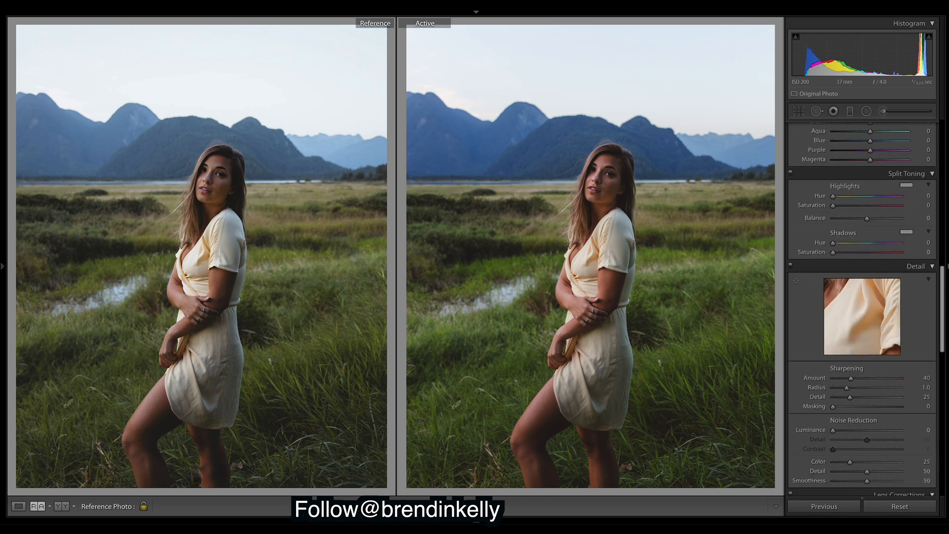
pyautogui.scroll(6, 863, 306)
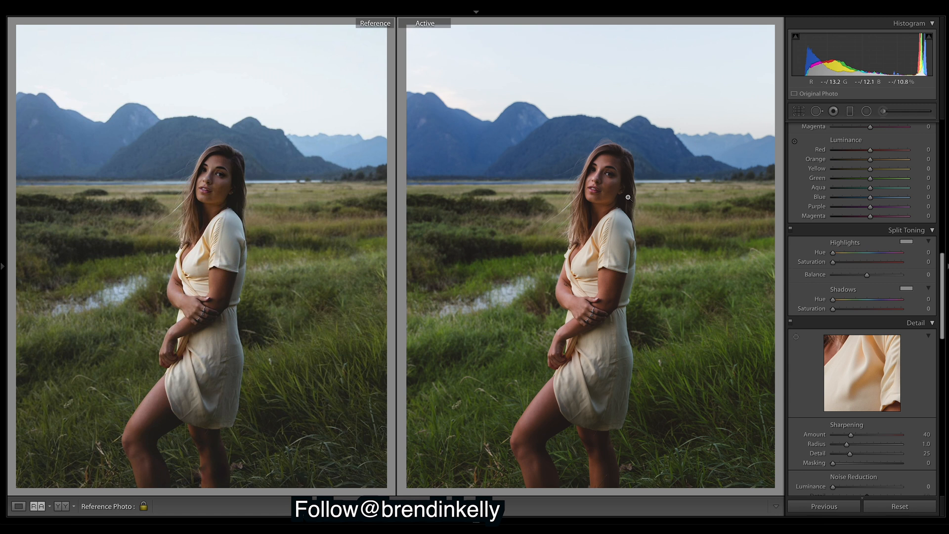
pyautogui.moveTo(941, 267); pyautogui.dragTo(942, 273)
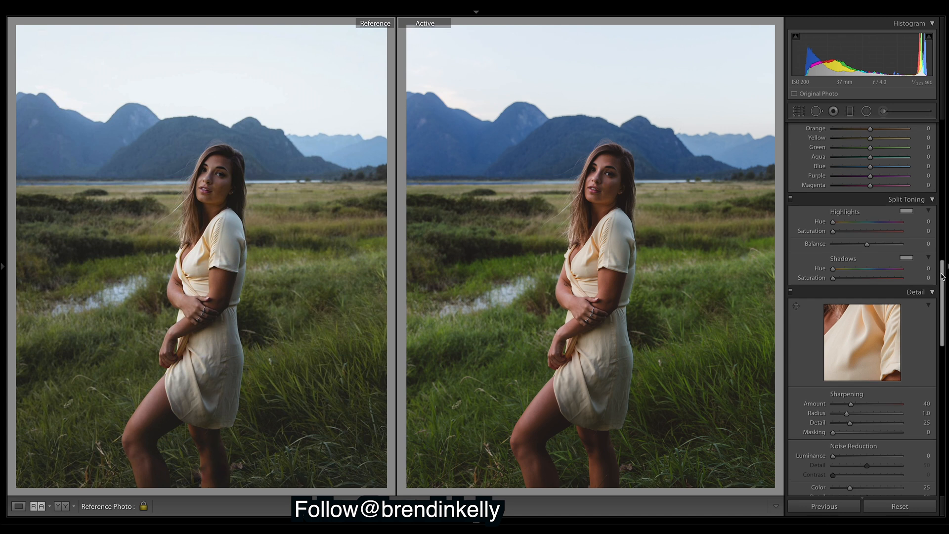
pyautogui.moveTo(943, 279); pyautogui.dragTo(942, 222)
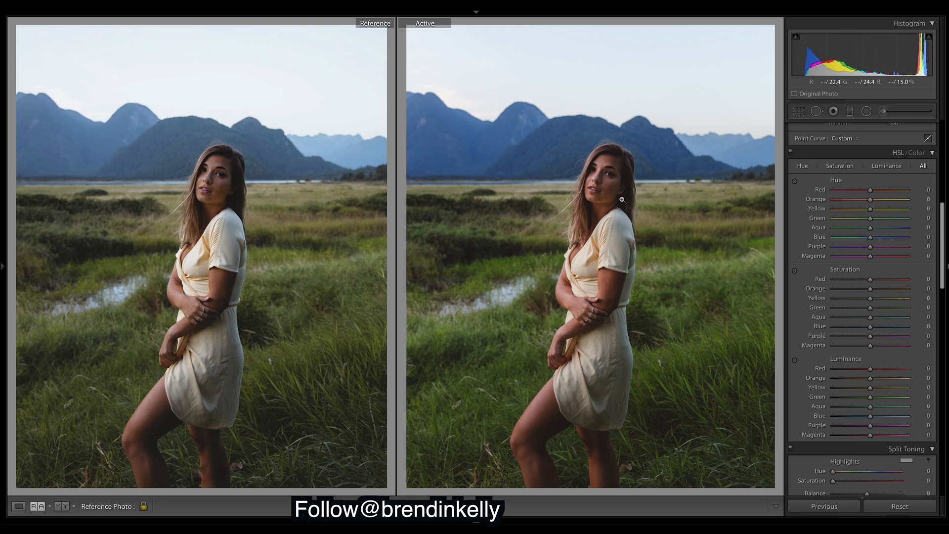
pyautogui.moveTo(871, 199); pyautogui.dragTo(875, 203)
# Try several Green and Yellow hue shifts, resetting Green and undoing the Yellow change
pyautogui.moveTo(872, 222); pyautogui.dragTo(869, 222)
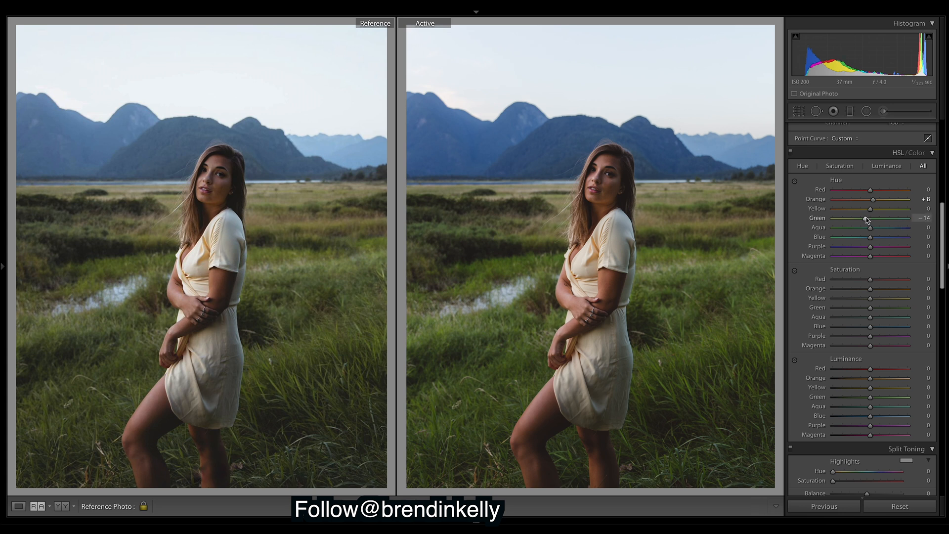
pyautogui.moveTo(867, 220); pyautogui.dragTo(886, 222)
pyautogui.doubleClick(885, 219)
pyautogui.moveTo(872, 211); pyautogui.dragTo(903, 231)
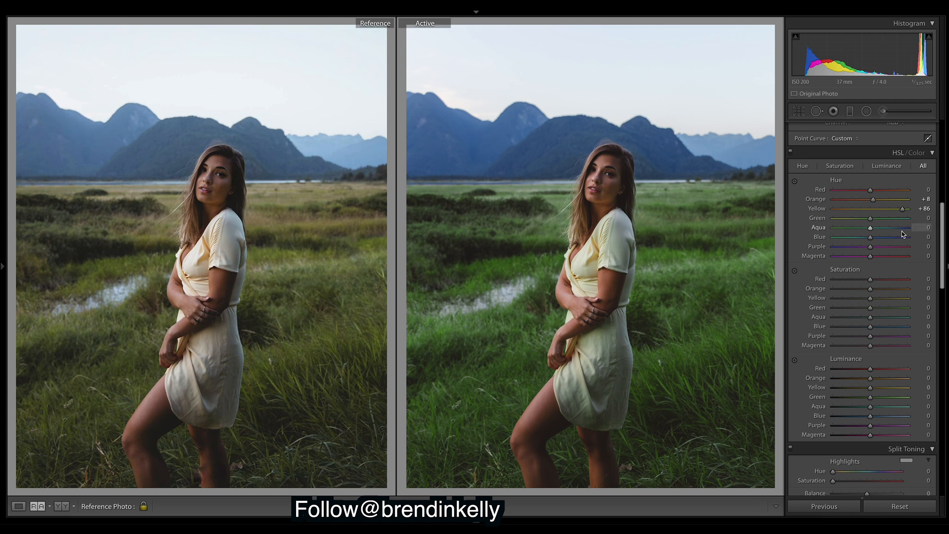
pyautogui.hotkey('ctrl', 'z')
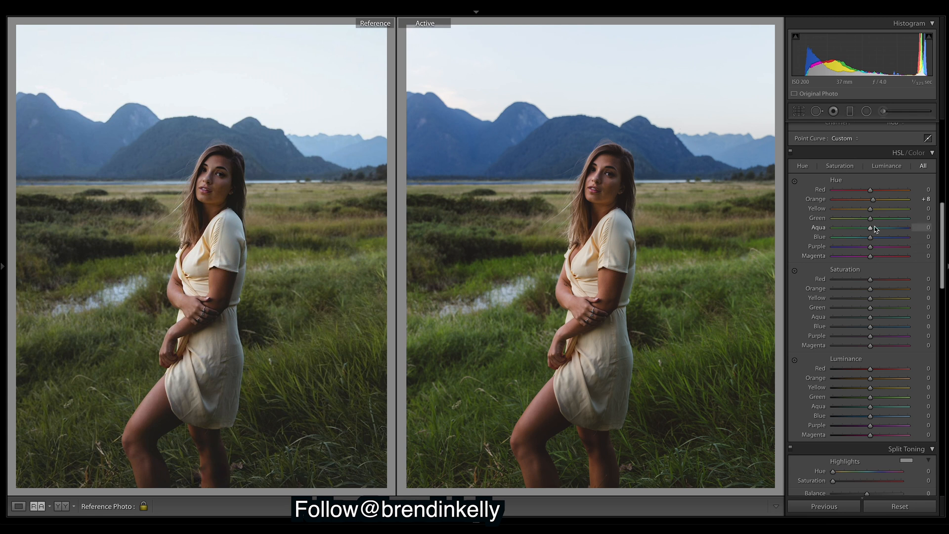
pyautogui.moveTo(871, 218); pyautogui.dragTo(899, 221)
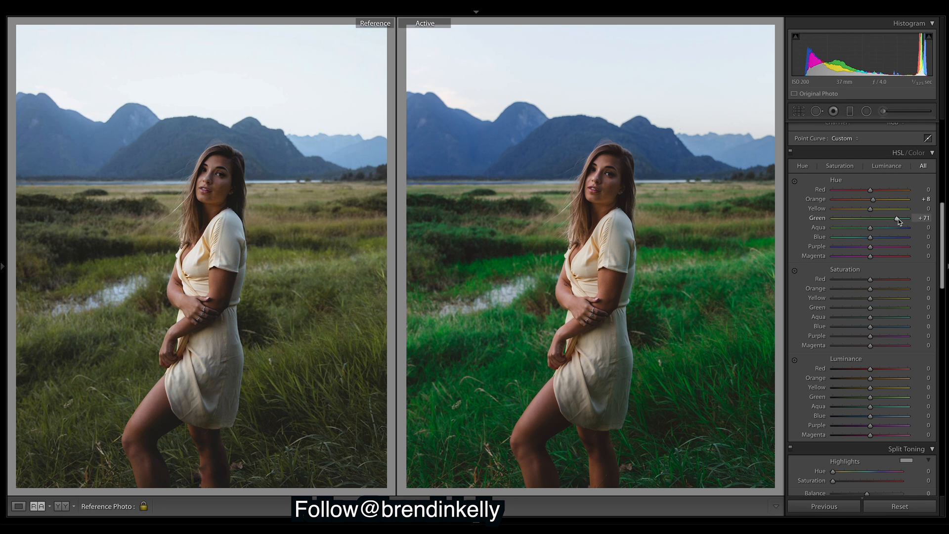
pyautogui.doubleClick(872, 218)
# Test and reset Yellow hue shifts, then settle the Green hue at -15
pyautogui.moveTo(870, 209); pyautogui.dragTo(901, 217)
pyautogui.moveTo(816, 213); pyautogui.dragTo(838, 218)
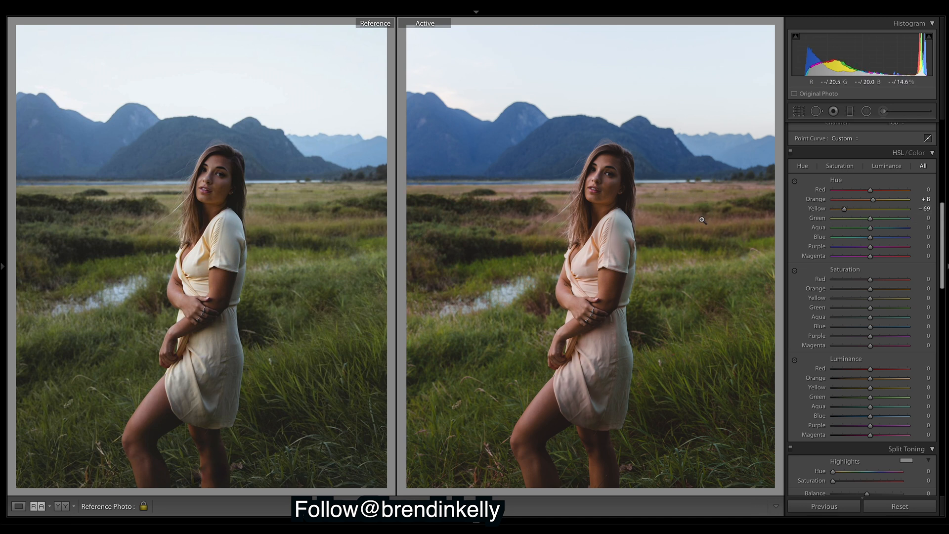
pyautogui.doubleClick(845, 209)
pyautogui.click(688, 199)
pyautogui.click(689, 198)
pyautogui.moveTo(872, 221); pyautogui.dragTo(867, 221)
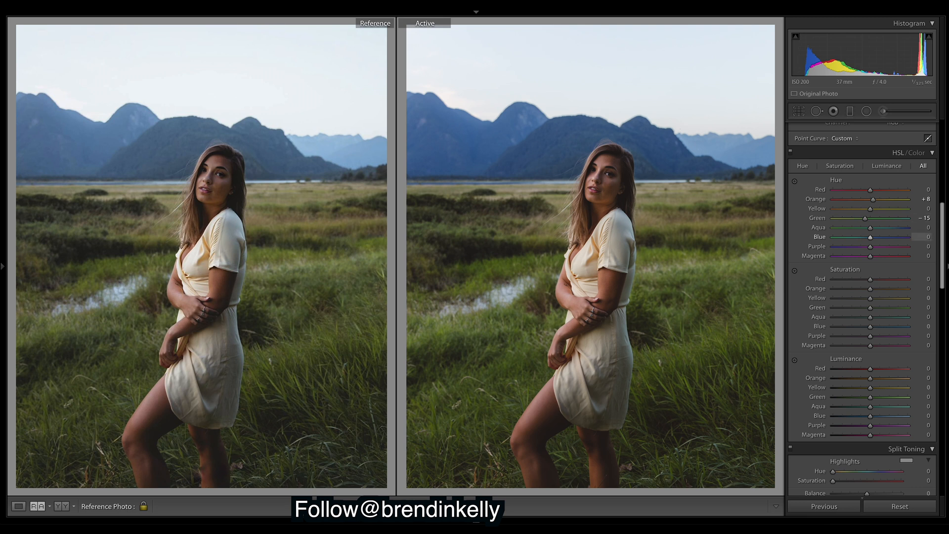
# Try and reset the Aqua hue, then set the Blue hue to -8
pyautogui.moveTo(871, 228)
pyautogui.mouseDown()
pyautogui.moveTo(910, 228)
pyautogui.moveTo(879, 240)
pyautogui.mouseUp()
pyautogui.doubleClick(880, 230)
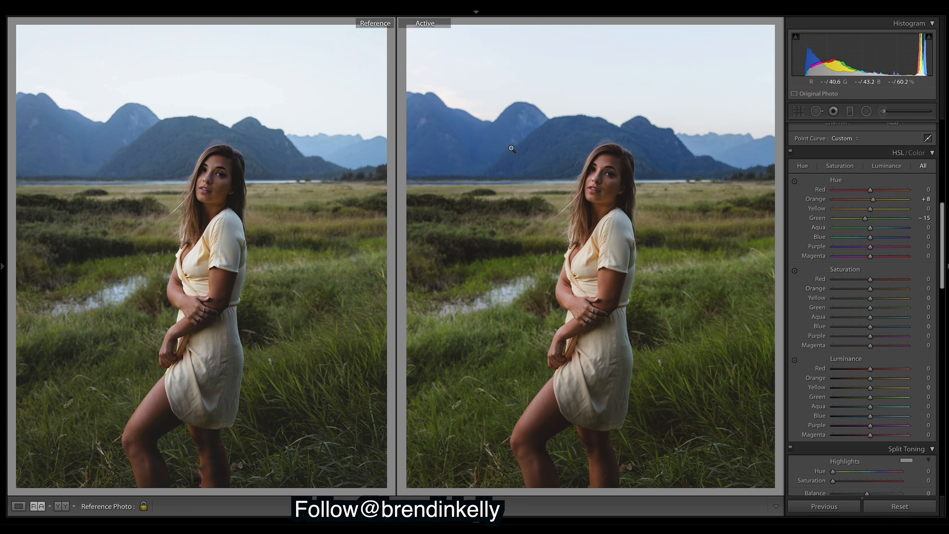
pyautogui.moveTo(870, 238); pyautogui.dragTo(866, 236)
# Set HSL saturation to Blue -19, Green -34, Yellow +10, Orange -12 and Red -8
pyautogui.moveTo(871, 327); pyautogui.dragTo(867, 327)
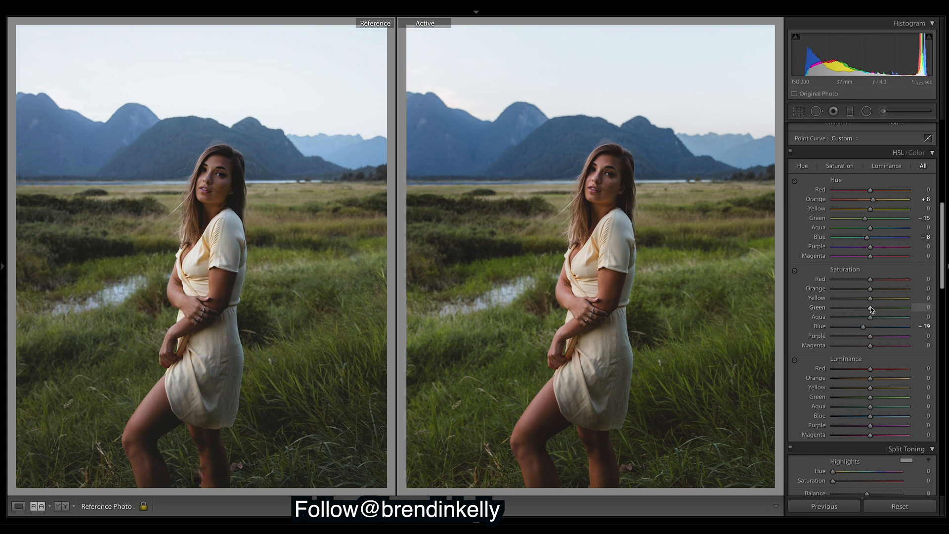
pyautogui.moveTo(869, 311); pyautogui.dragTo(868, 311)
pyautogui.moveTo(866, 308); pyautogui.dragTo(863, 307)
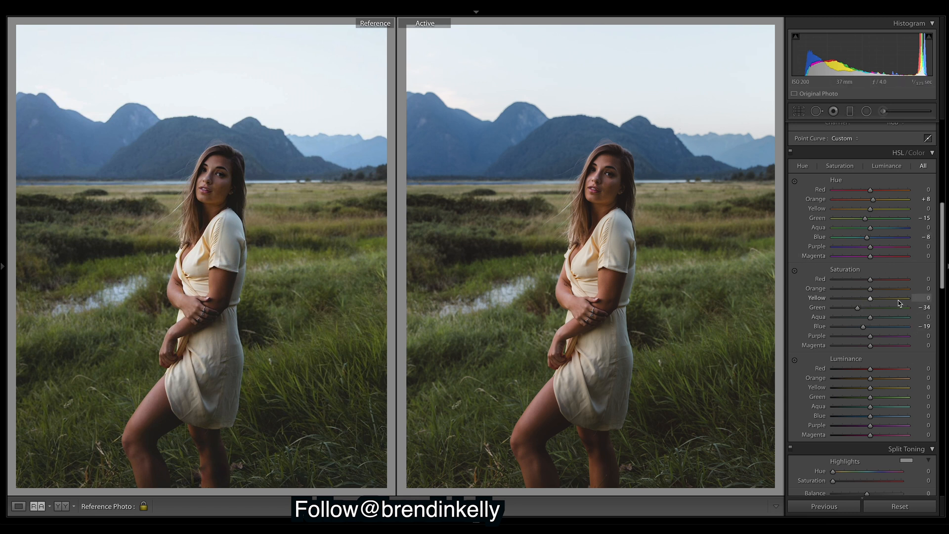
pyautogui.moveTo(872, 303)
pyautogui.mouseDown()
pyautogui.moveTo(881, 301)
pyautogui.moveTo(872, 301)
pyautogui.mouseUp()
pyautogui.moveTo(869, 289); pyautogui.dragTo(825, 280)
pyautogui.moveTo(908, 279); pyautogui.dragTo(881, 280)
# Raise HSL luminance for Orange to +5 and Red to about +4
pyautogui.scroll(-3, 944, 259)
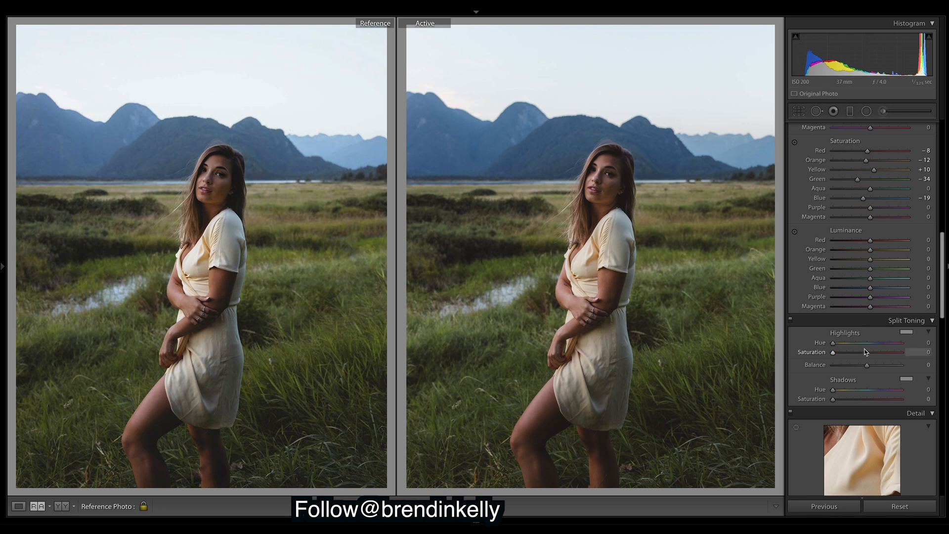
pyautogui.moveTo(870, 249); pyautogui.dragTo(873, 252)
pyautogui.moveTo(875, 250); pyautogui.dragTo(873, 247)
# Set HSL luminance to Green +13, Aqua +26 and Blue +31
pyautogui.moveTo(870, 270)
pyautogui.mouseDown()
pyautogui.moveTo(885, 270)
pyautogui.moveTo(861, 270)
pyautogui.moveTo(908, 282)
pyautogui.moveTo(879, 280)
pyautogui.mouseUp()
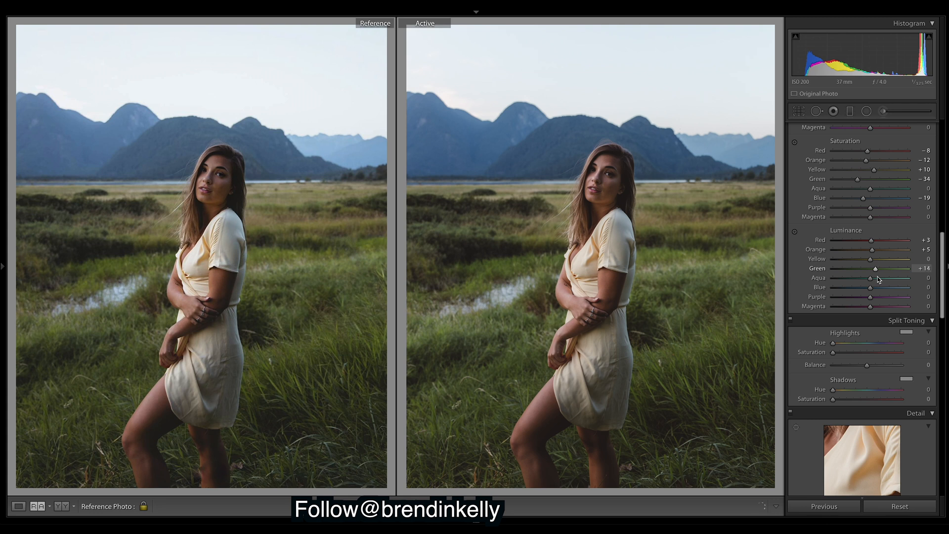
pyautogui.moveTo(879, 280)
pyautogui.mouseDown()
pyautogui.moveTo(913, 278)
pyautogui.moveTo(863, 295)
pyautogui.moveTo(878, 296)
pyautogui.mouseUp()
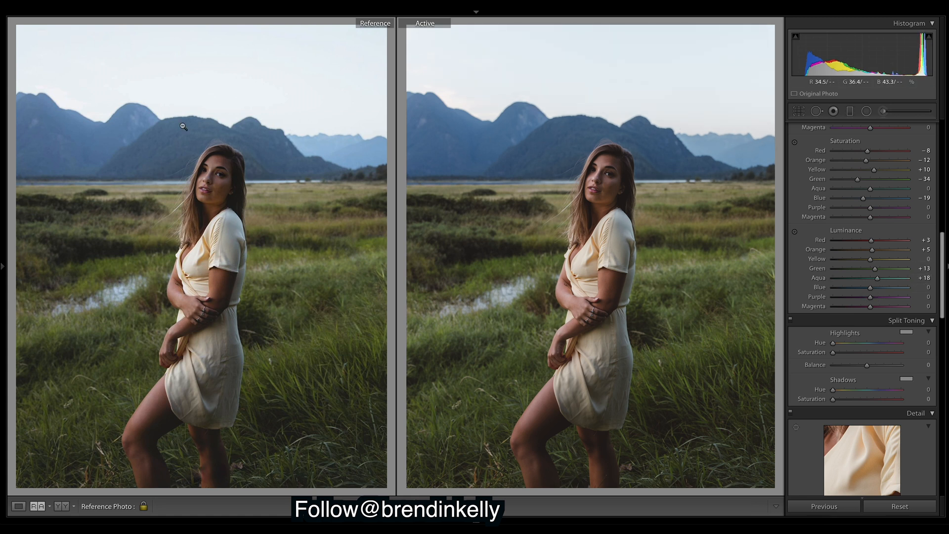
pyautogui.moveTo(878, 278)
pyautogui.mouseDown()
pyautogui.moveTo(891, 295)
pyautogui.moveTo(884, 290)
pyautogui.mouseUp()
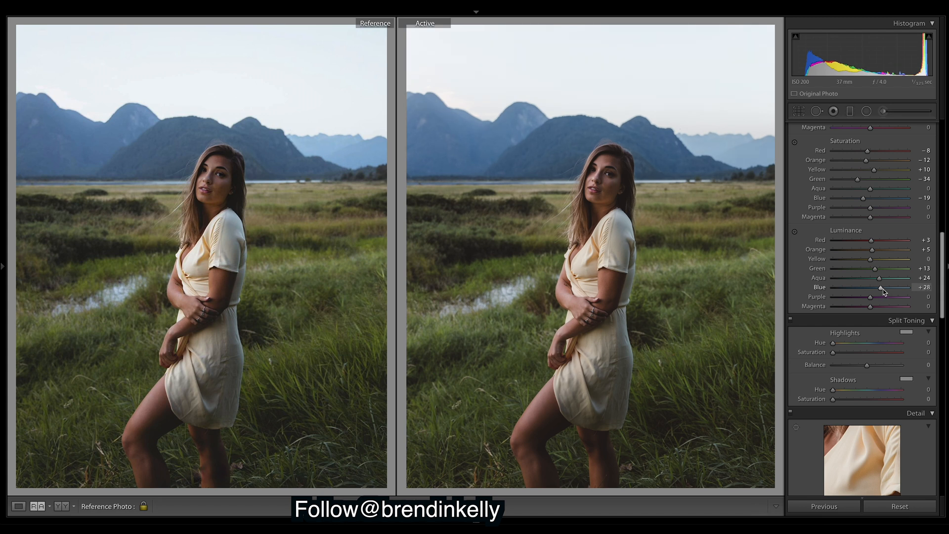
pyautogui.moveTo(883, 291); pyautogui.dragTo(885, 293)
pyautogui.moveTo(881, 280); pyautogui.dragTo(881, 279)
# Add film grain in Effects, settling Grain Amount at 10 after trying 16
pyautogui.moveTo(942, 257); pyautogui.dragTo(943, 378)
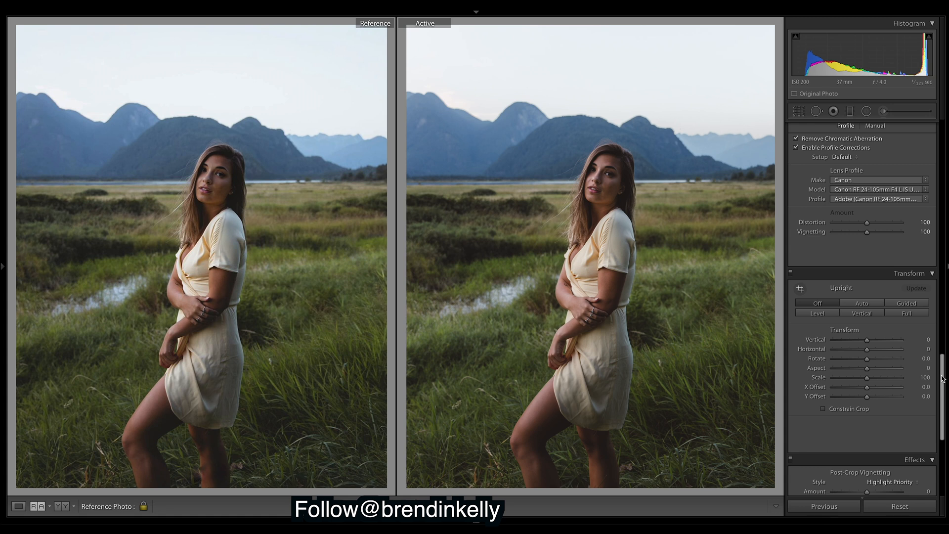
pyautogui.moveTo(943, 377); pyautogui.dragTo(941, 435)
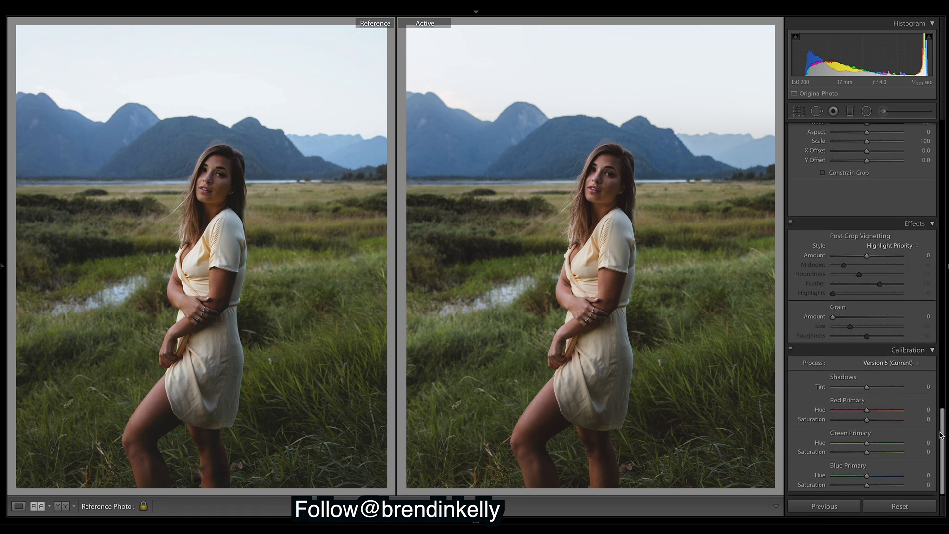
pyautogui.moveTo(833, 316); pyautogui.dragTo(843, 317)
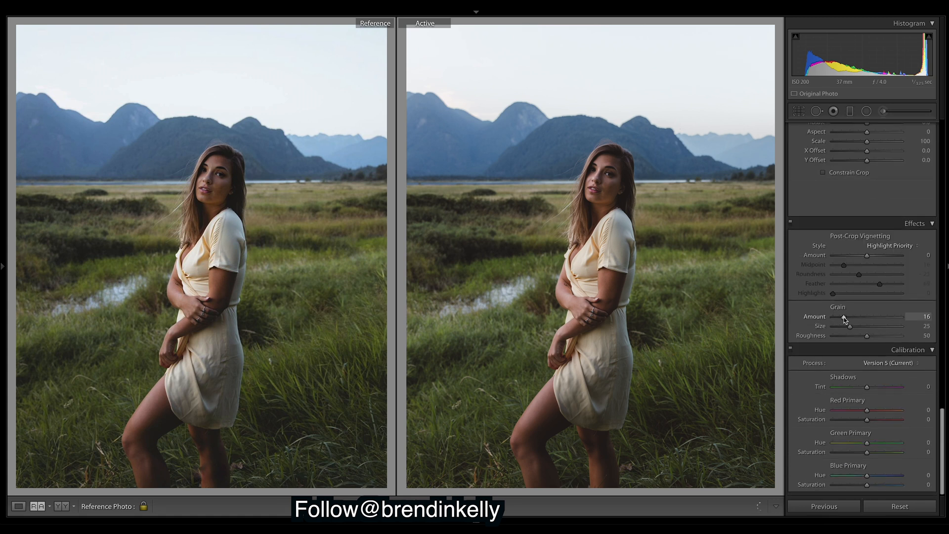
pyautogui.moveTo(843, 317); pyautogui.dragTo(840, 316)
# Raise the Detail panel's Sharpening Amount from 40 to about 100
pyautogui.scroll(10, 942, 423)
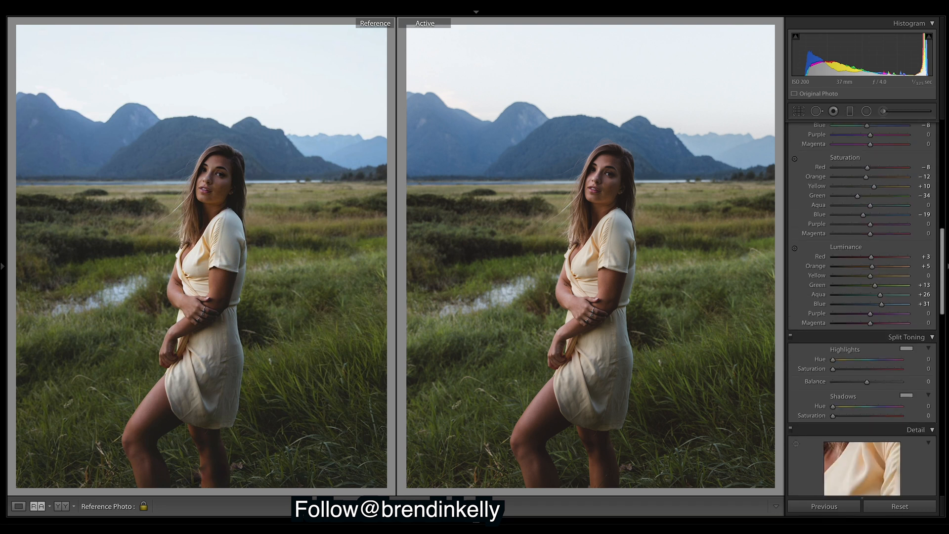
pyautogui.scroll(-10, 862, 306)
pyautogui.moveTo(851, 194); pyautogui.dragTo(880, 198)
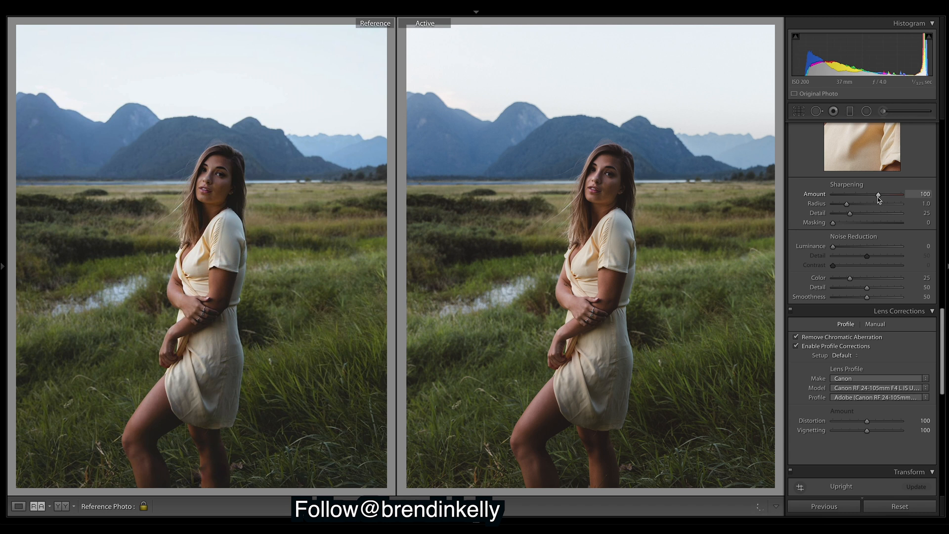
pyautogui.moveTo(942, 340); pyautogui.dragTo(942, 153)
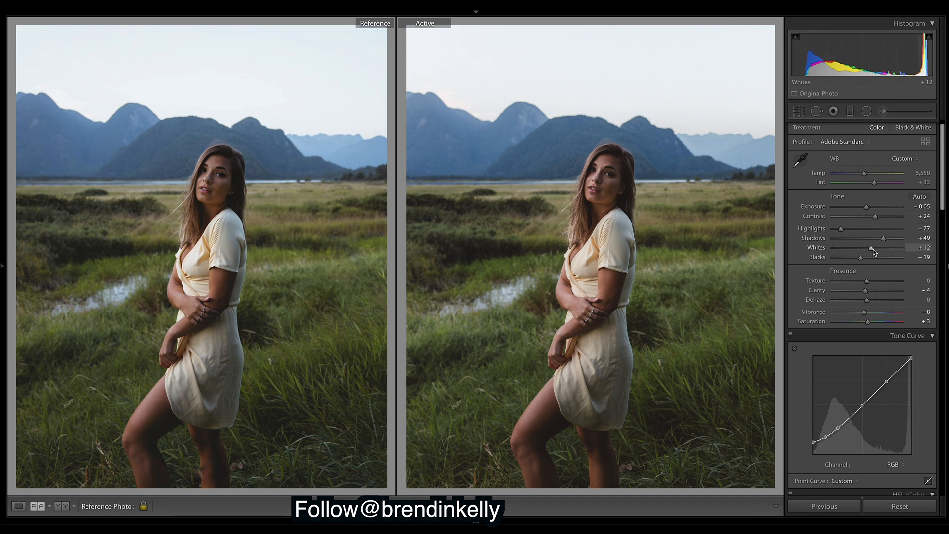
# Lower the Whites slider from +12 and fine-tune it to settle at +9
pyautogui.moveTo(873, 251); pyautogui.dragTo(870, 251)
pyautogui.moveTo(872, 249); pyautogui.dragTo(874, 250)
pyautogui.moveTo(872, 250); pyautogui.dragTo(874, 251)
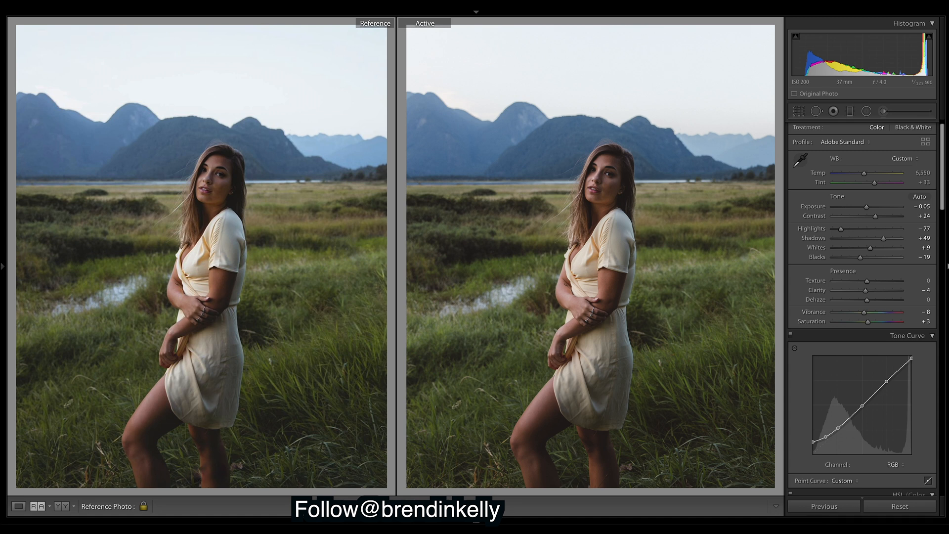
pyautogui.moveTo(946, 178); pyautogui.dragTo(948, 244)
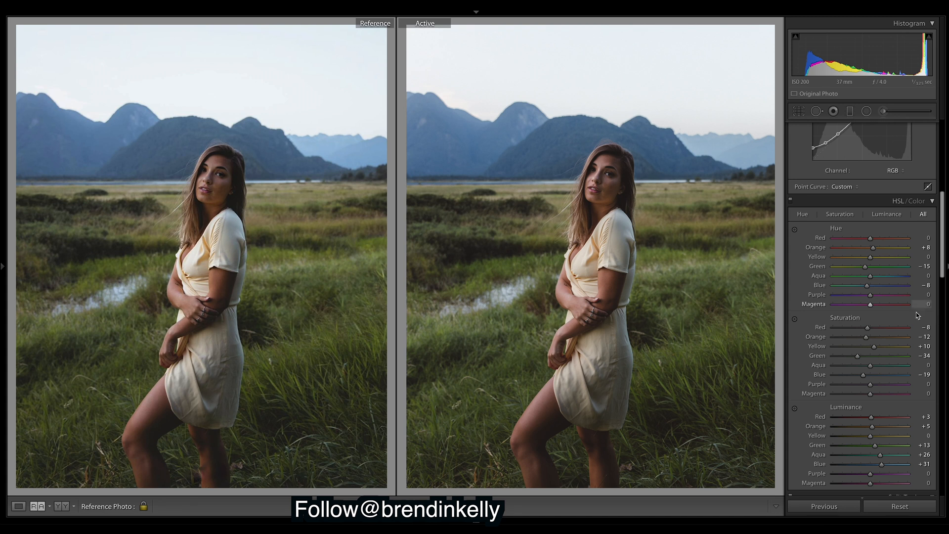
# In HSL, set Green saturation to -29, Green hue to -20 and Orange saturation to -9
pyautogui.moveTo(858, 356); pyautogui.dragTo(860, 356)
pyautogui.moveTo(867, 267); pyautogui.dragTo(865, 266)
pyautogui.moveTo(868, 339); pyautogui.dragTo(869, 340)
pyautogui.scroll(-1, 942, 227)
pyautogui.moveTo(942, 228); pyautogui.dragTo(918, 40)
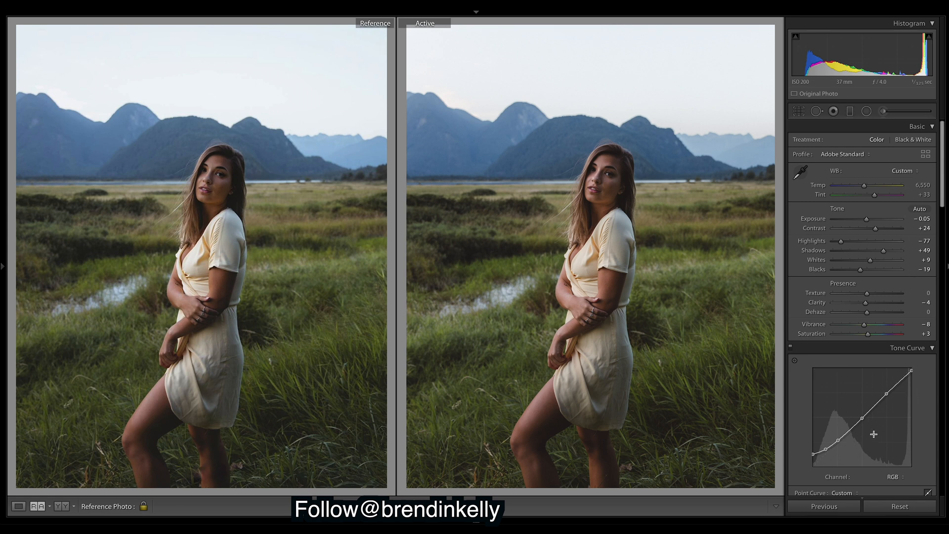
pyautogui.moveTo(912, 370); pyautogui.dragTo(930, 346)
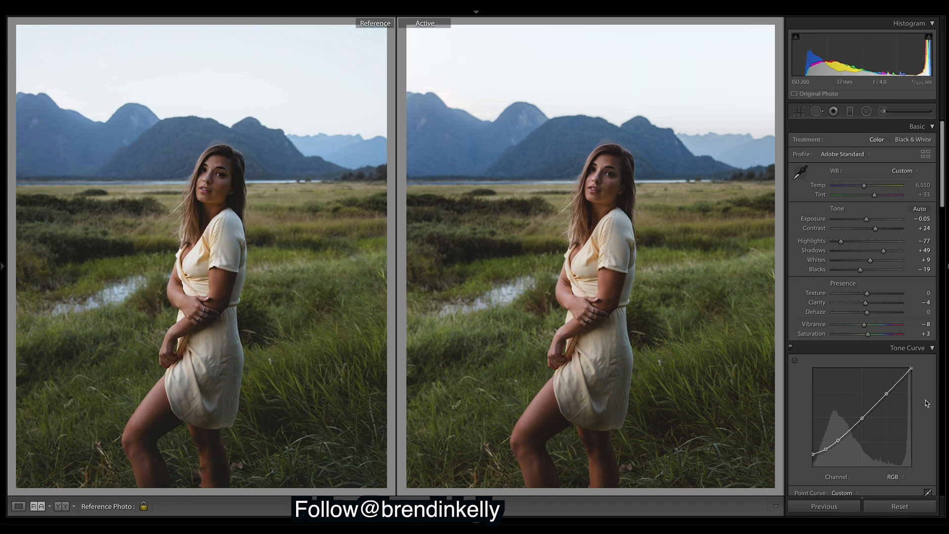
pyautogui.hotkey('ctrl', 'z')
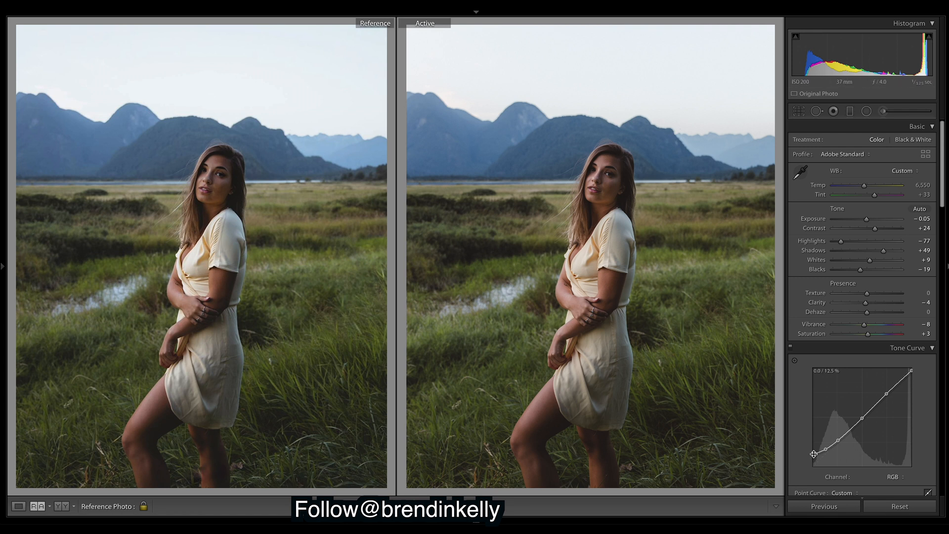
pyautogui.rightClick(855, 412)
pyautogui.click(877, 418)
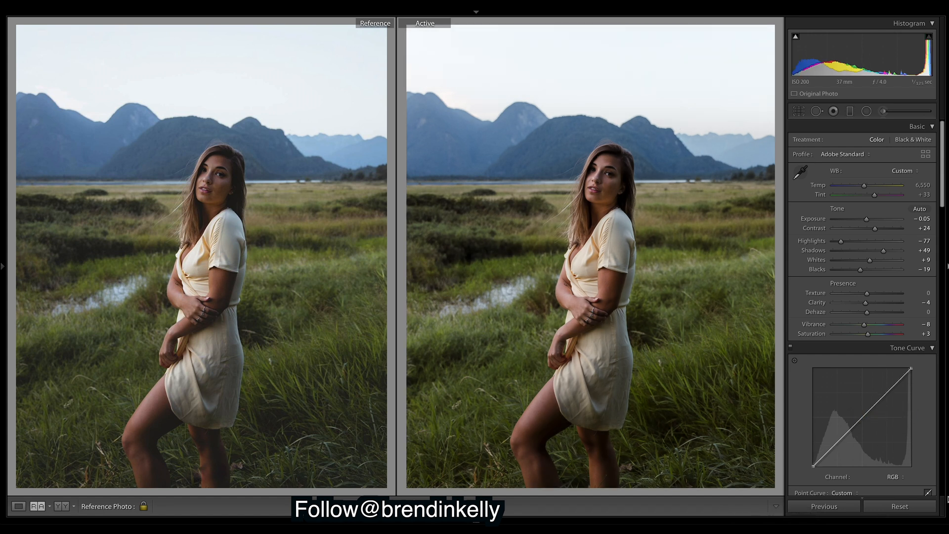
pyautogui.hotkey('ctrl', 'z')
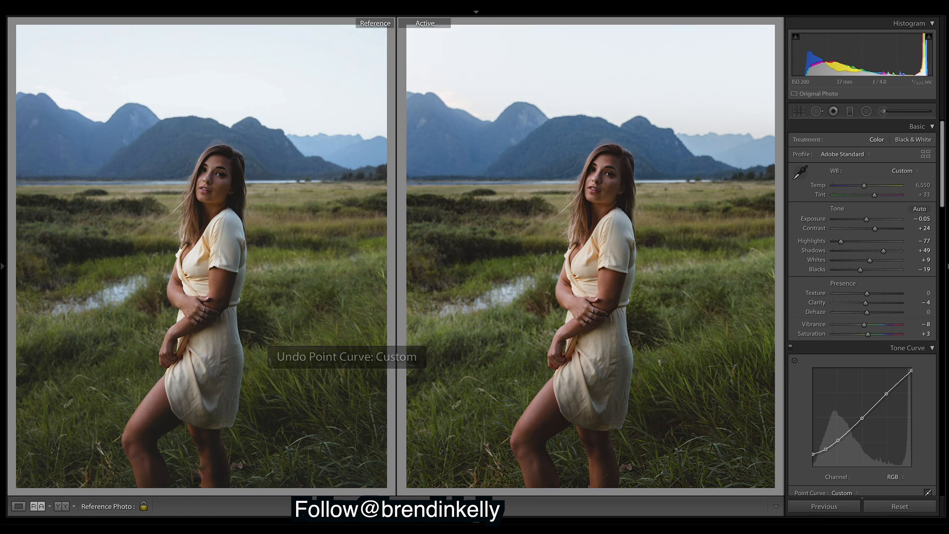
pyautogui.doubleClick(866, 303)
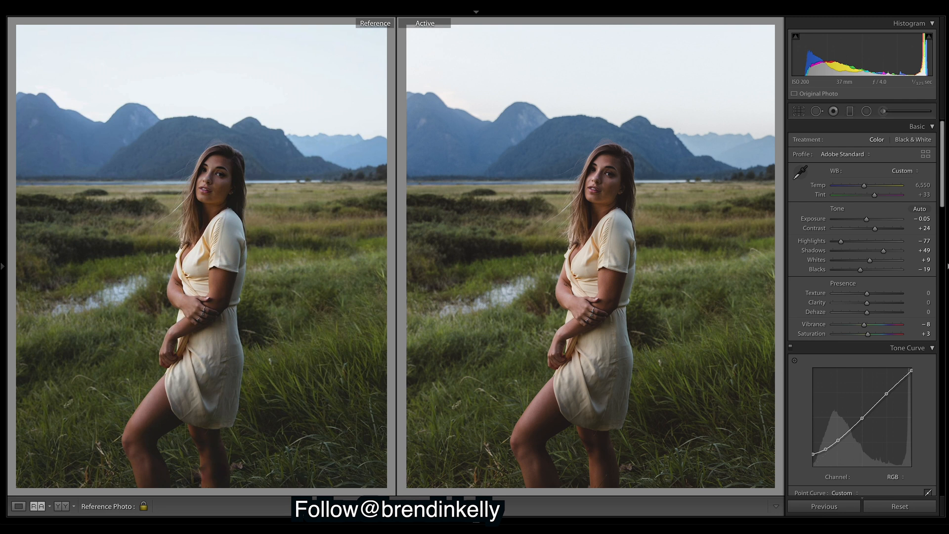
pyautogui.hotkey('ctrl', 'z')
pyautogui.moveTo(943, 204); pyautogui.dragTo(910, 36)
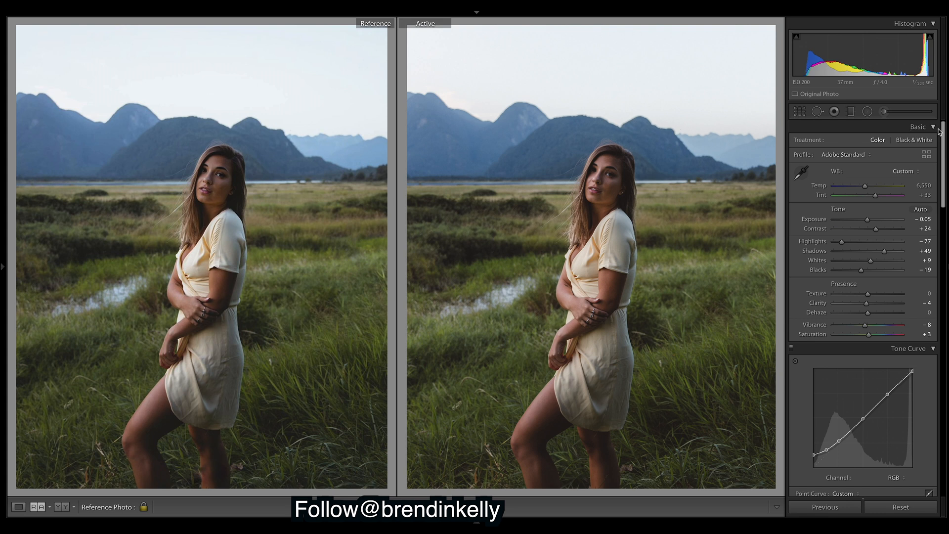
pyautogui.rightClick(883, 412)
pyautogui.click(915, 418)
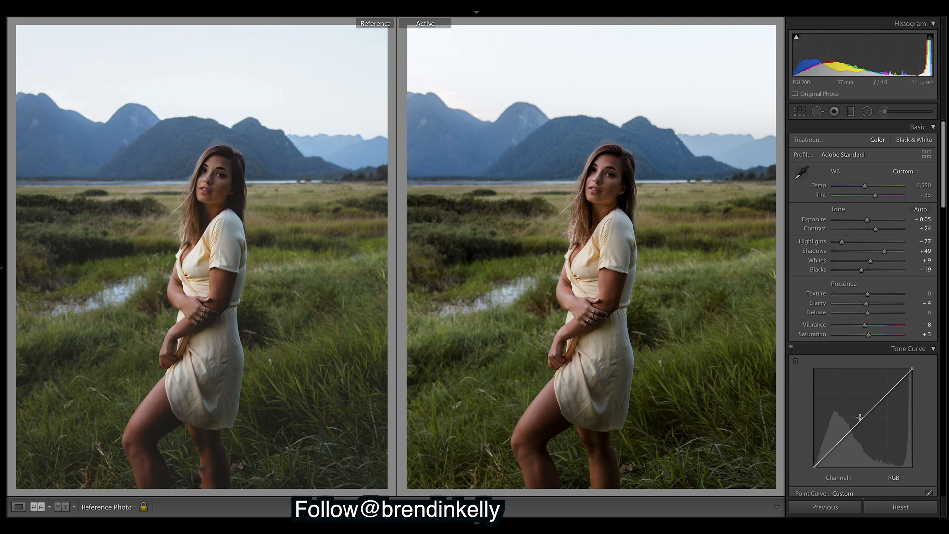
pyautogui.hotkey('ctrl', 'z')
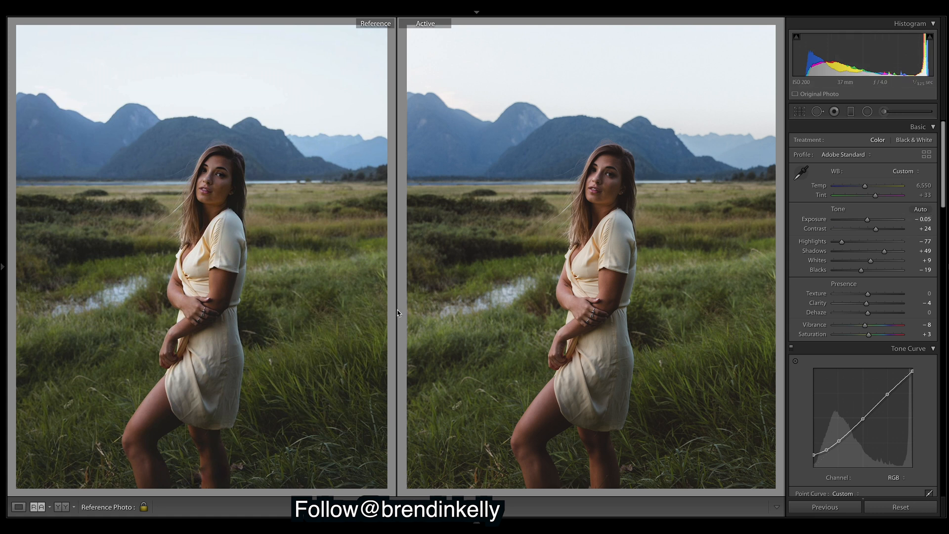
# Switch to another filmstrip photo and back, then reset the graded photo to defaults
pyautogui.moveTo(450, 523)
pyautogui.moveTo(509, 519)
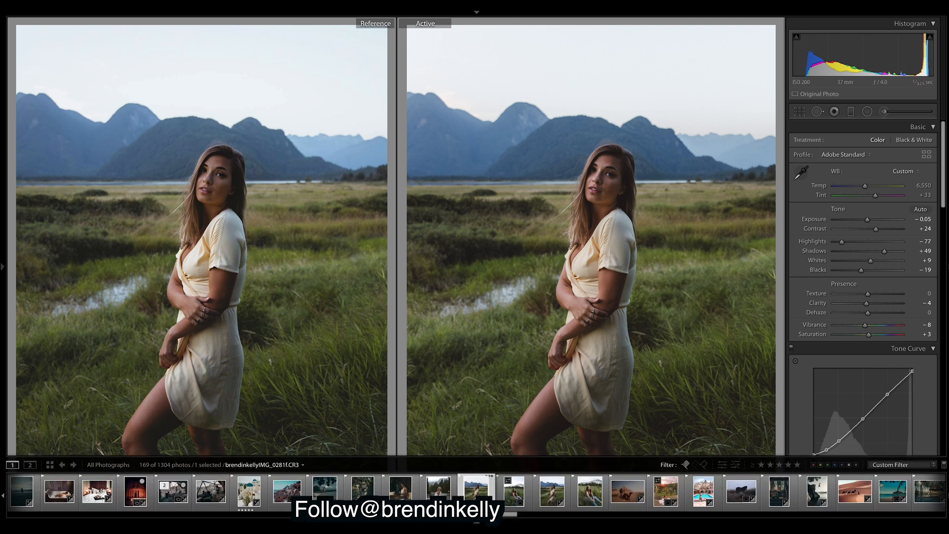
pyautogui.click(554, 497)
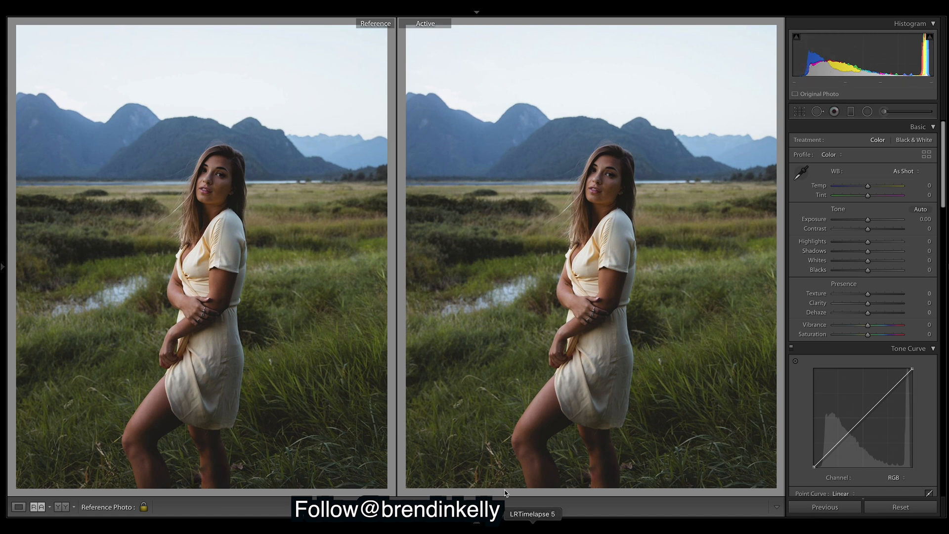
pyautogui.moveTo(489, 521)
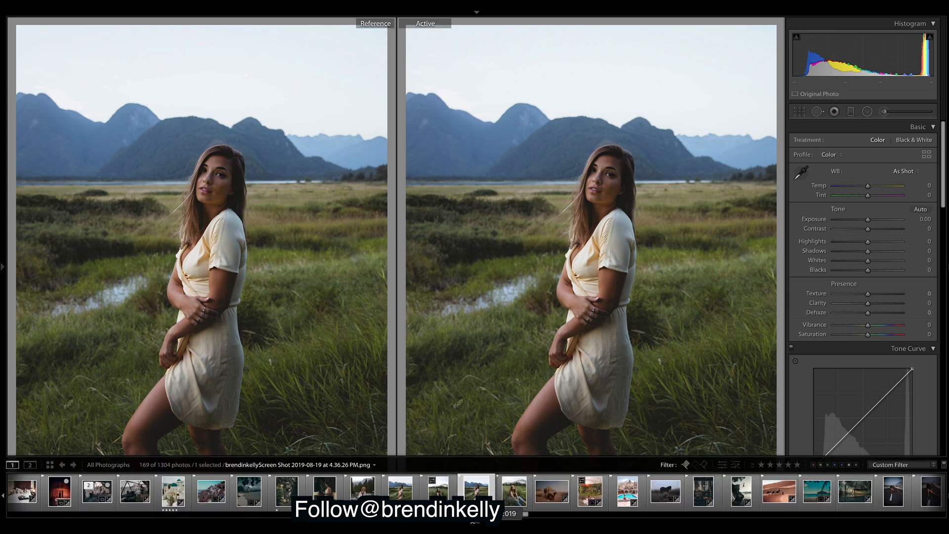
pyautogui.click(401, 491)
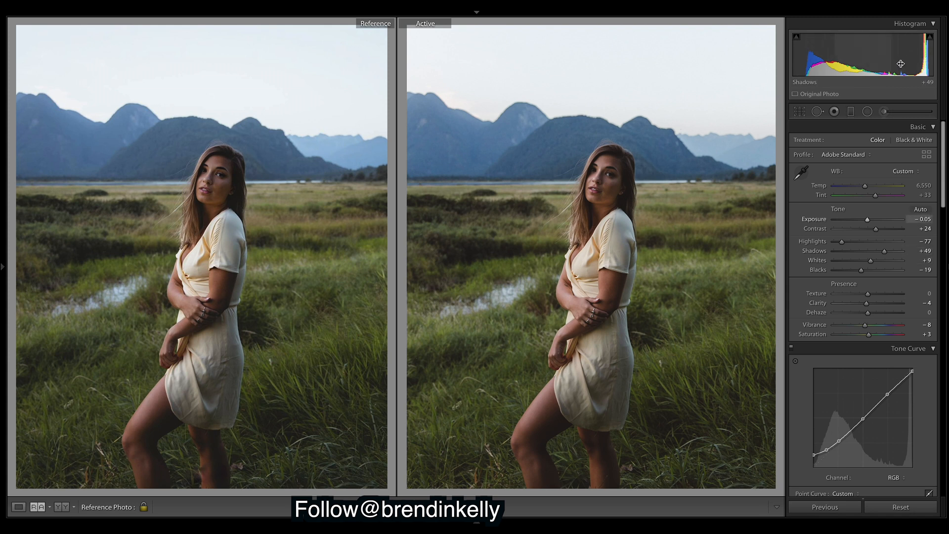
pyautogui.click(906, 508)
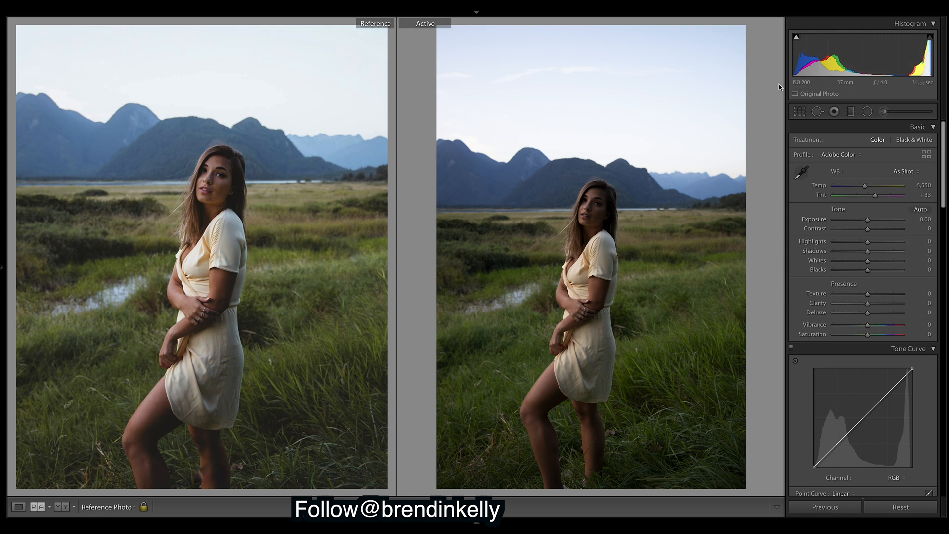
# Undo the reset, then flatten the tone curve and undo to keep the custom curve
pyautogui.hotkey('ctrl', 'z')
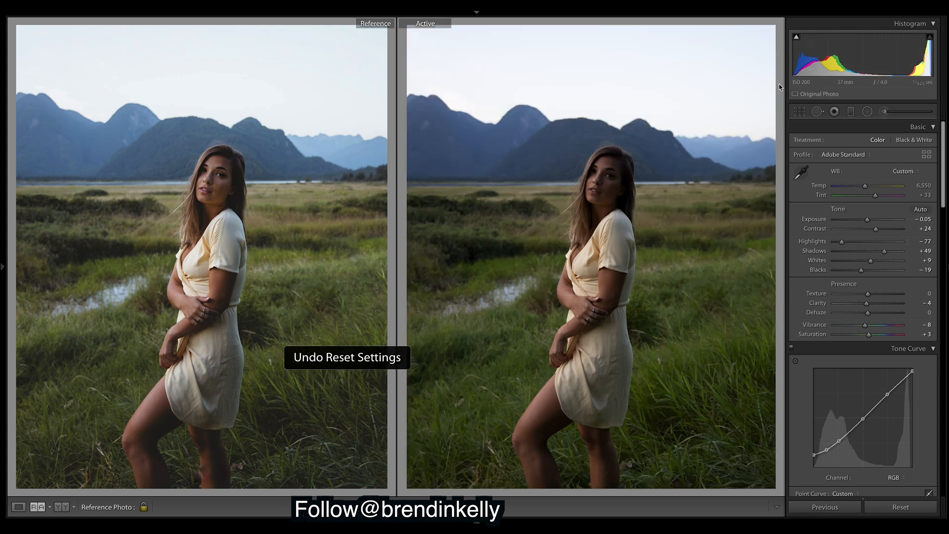
pyautogui.rightClick(882, 458)
pyautogui.click(919, 475)
pyautogui.rightClick(874, 445)
pyautogui.click(908, 452)
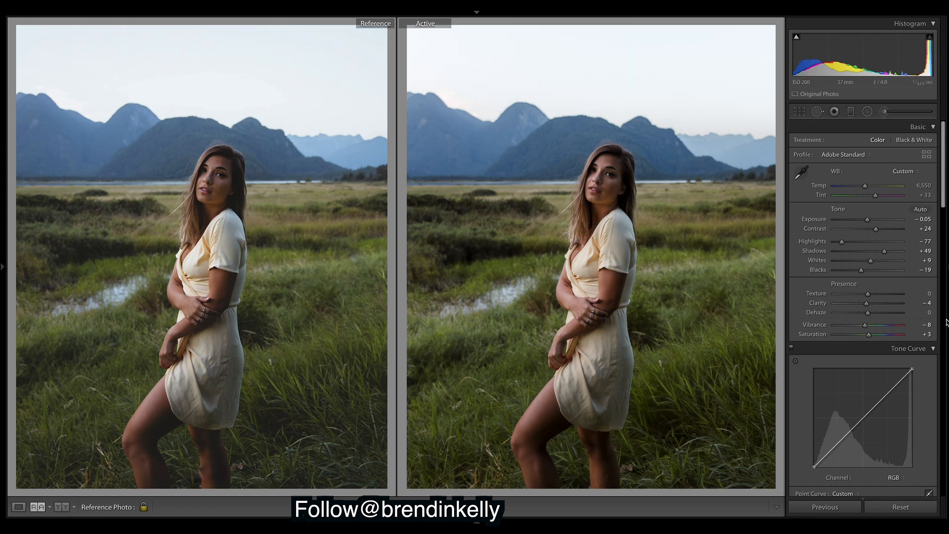
pyautogui.hotkey('ctrl', 'z')
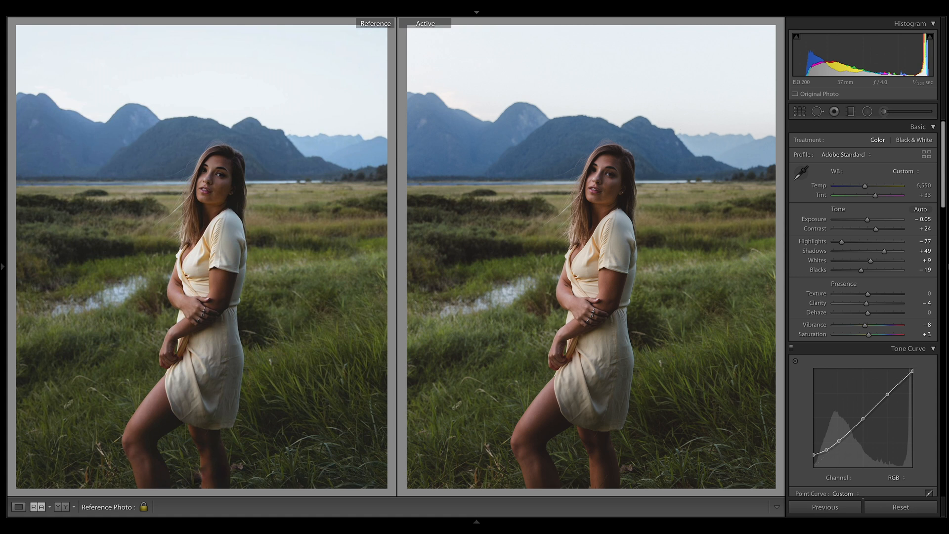
# Preview the unedited original, then undo to restore all edits and the crop
pyautogui.hotkey('ctrl', 'shift', 'r')
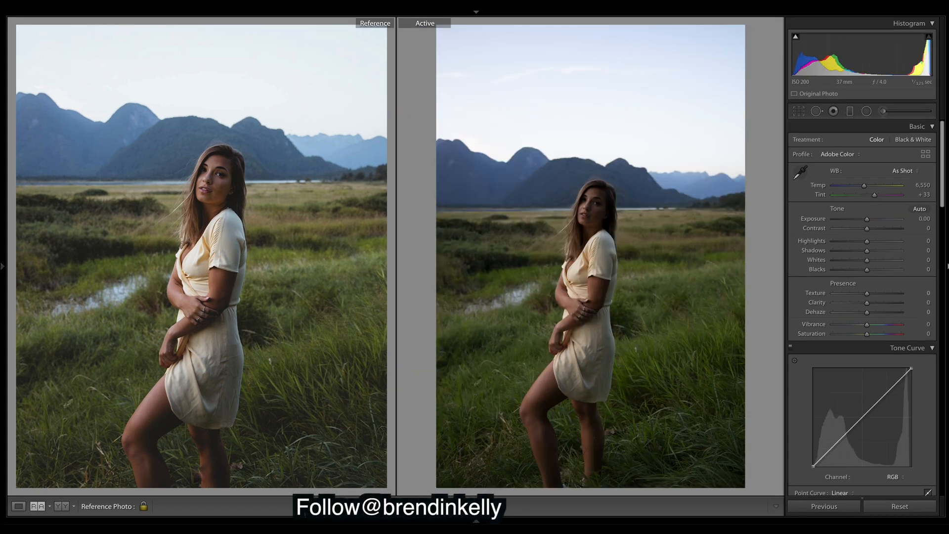
pyautogui.hotkey('ctrl', 'z')
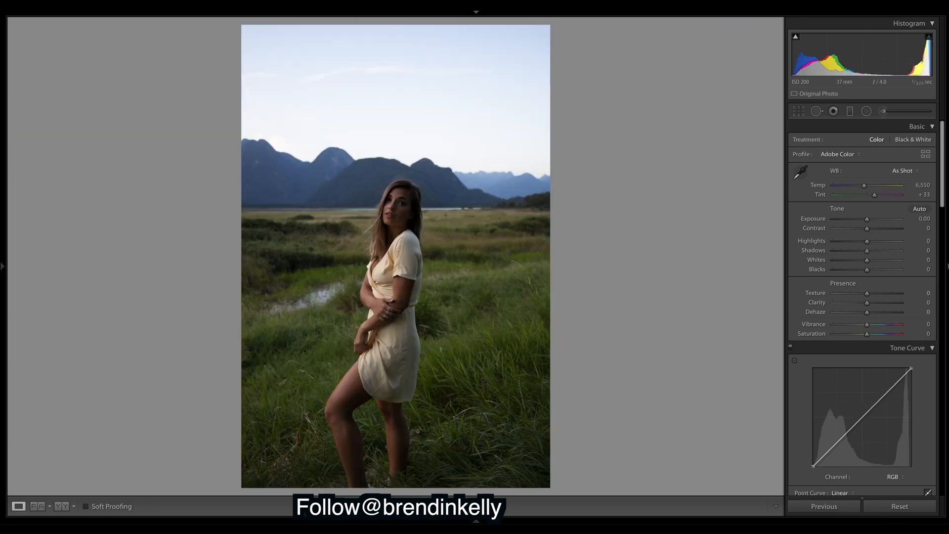
pyautogui.hotkey('ctrl', 'z')
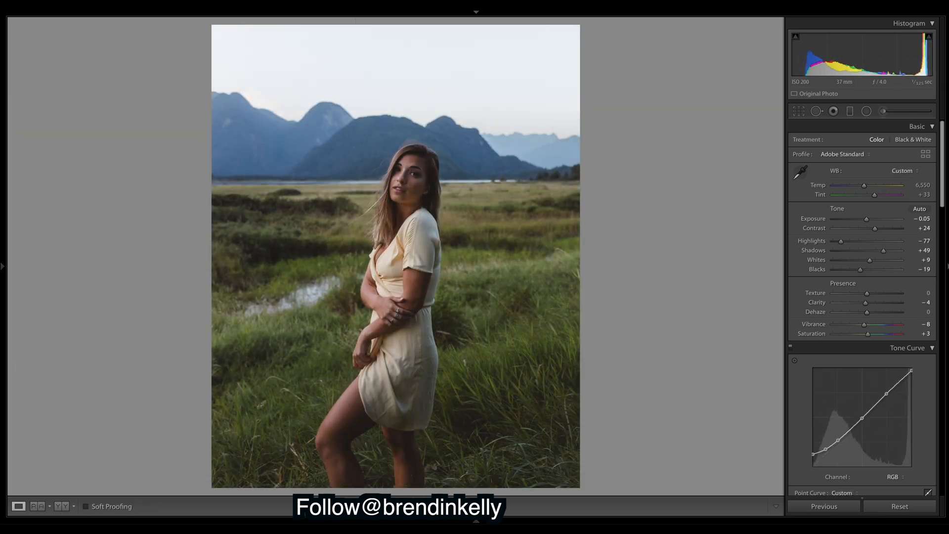